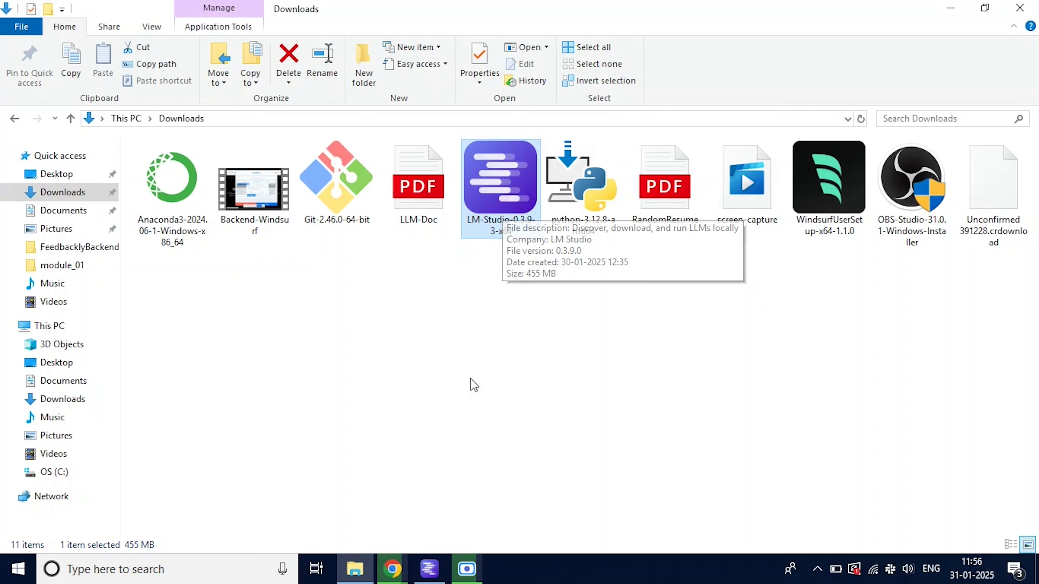
Step: Switch to LM Studio, open the model search and read the readme of DeepSeek R1 Distill (Llama 8B)
{"action": "left_click", "coordinate": [429, 568]}
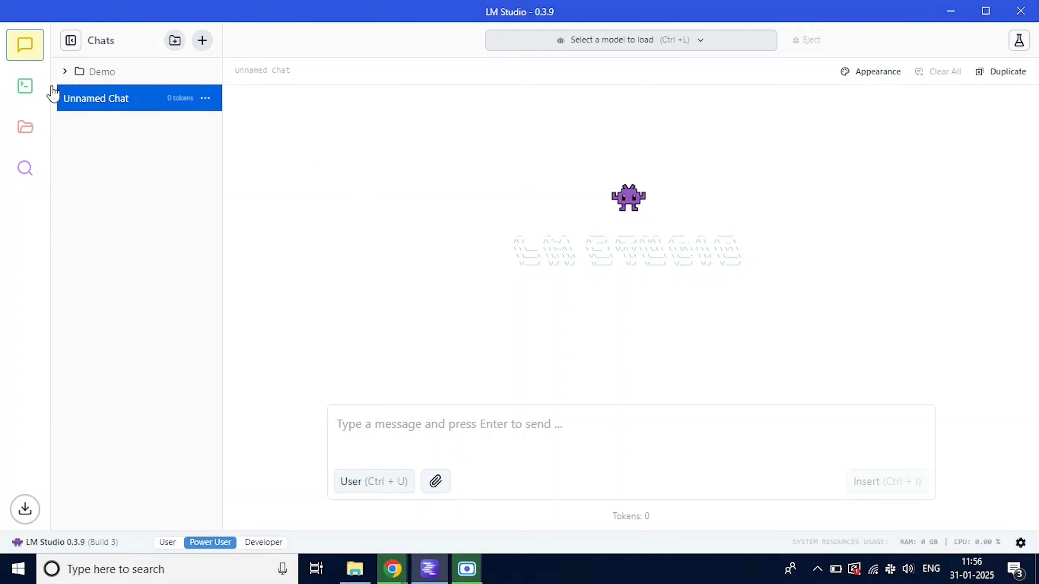
{"action": "left_click", "coordinate": [21, 175]}
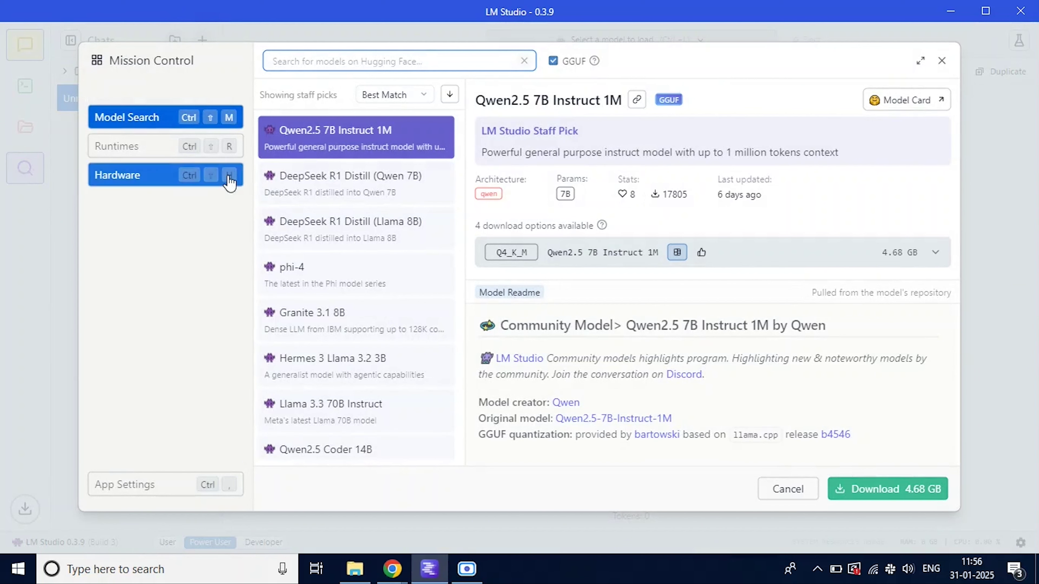
{"action": "left_click", "coordinate": [359, 180]}
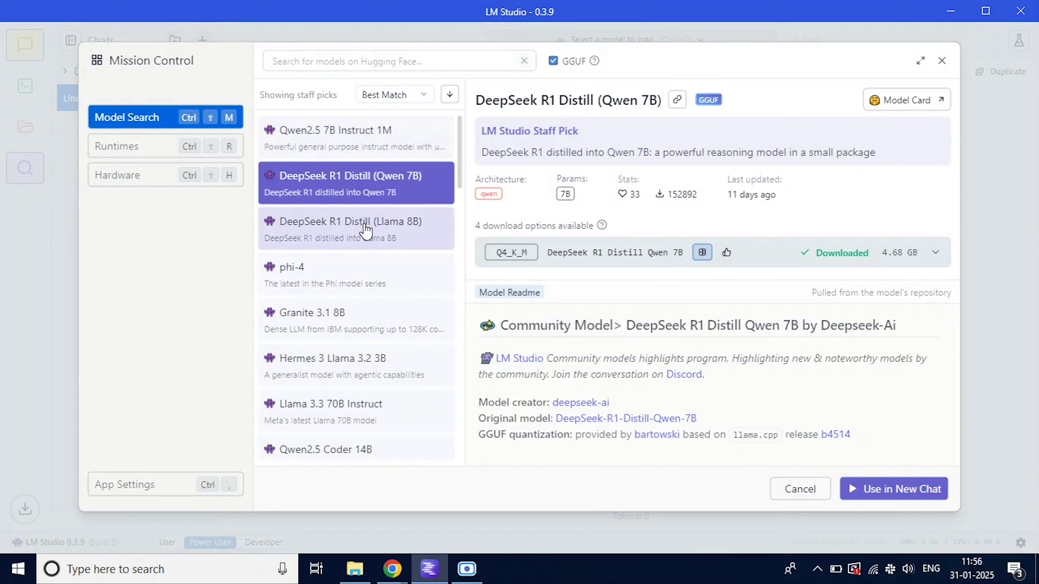
{"action": "left_click", "coordinate": [366, 232]}
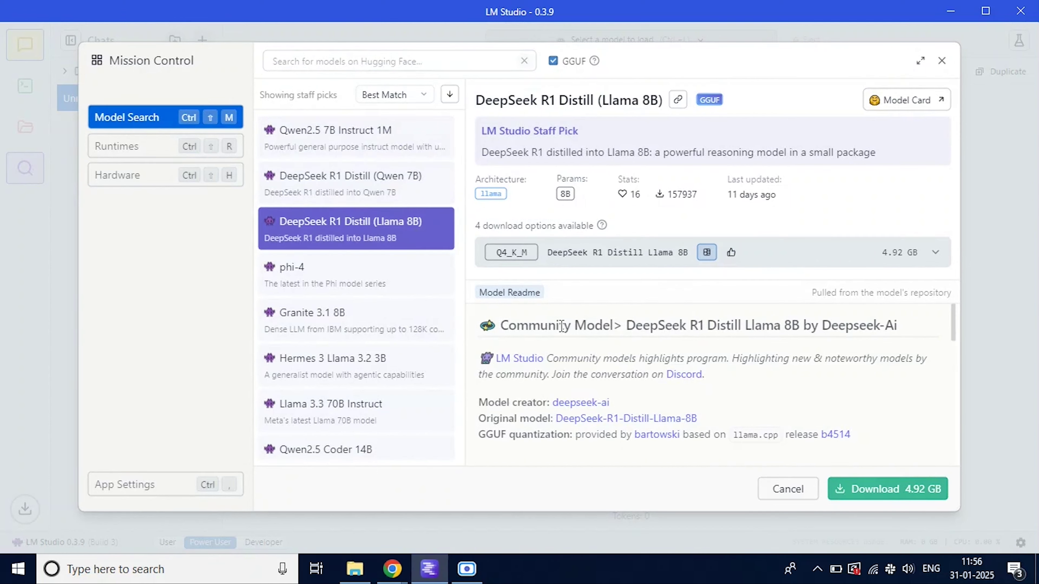
{"action": "scroll", "coordinate": [592, 314], "scroll_direction": "down", "scroll_amount": 3}
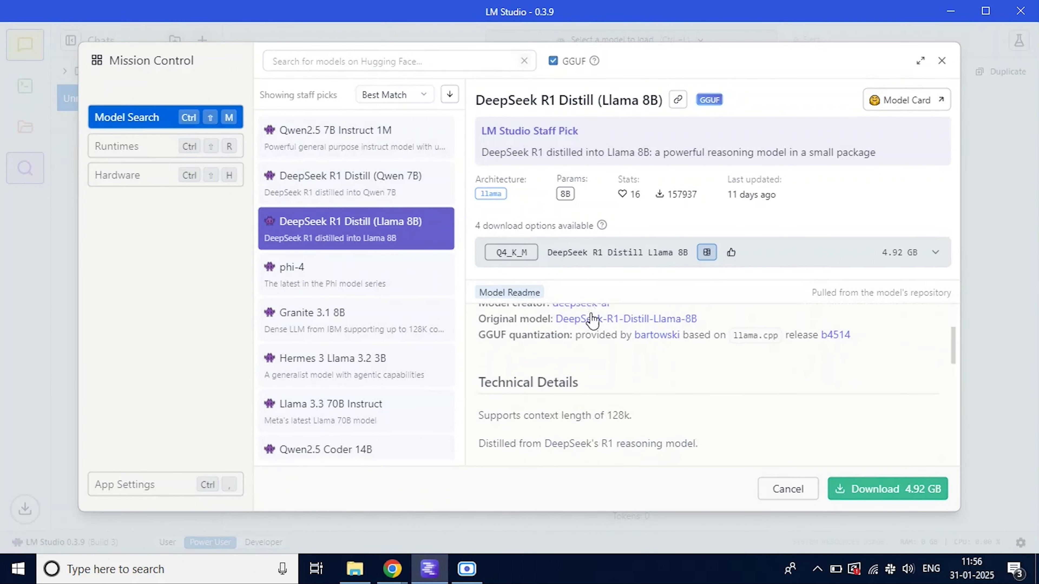
{"action": "scroll", "coordinate": [592, 315], "scroll_direction": "down", "scroll_amount": 1}
Step: View the Hugging Face model card of DeepSeek R1 Distill (Llama 8B) in the browser and return to LM Studio
{"action": "left_click", "coordinate": [920, 109]}
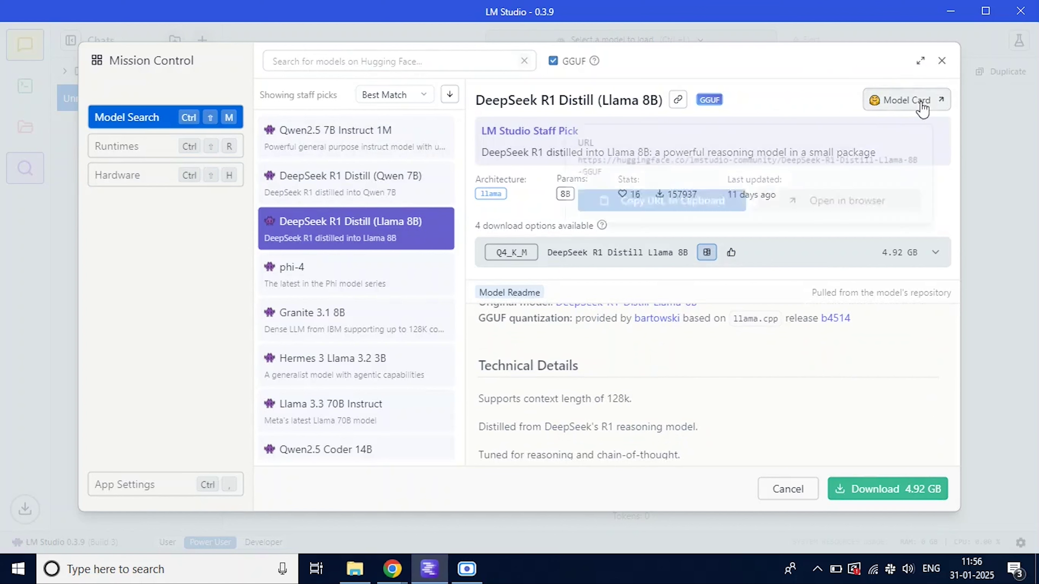
{"action": "left_click", "coordinate": [819, 206]}
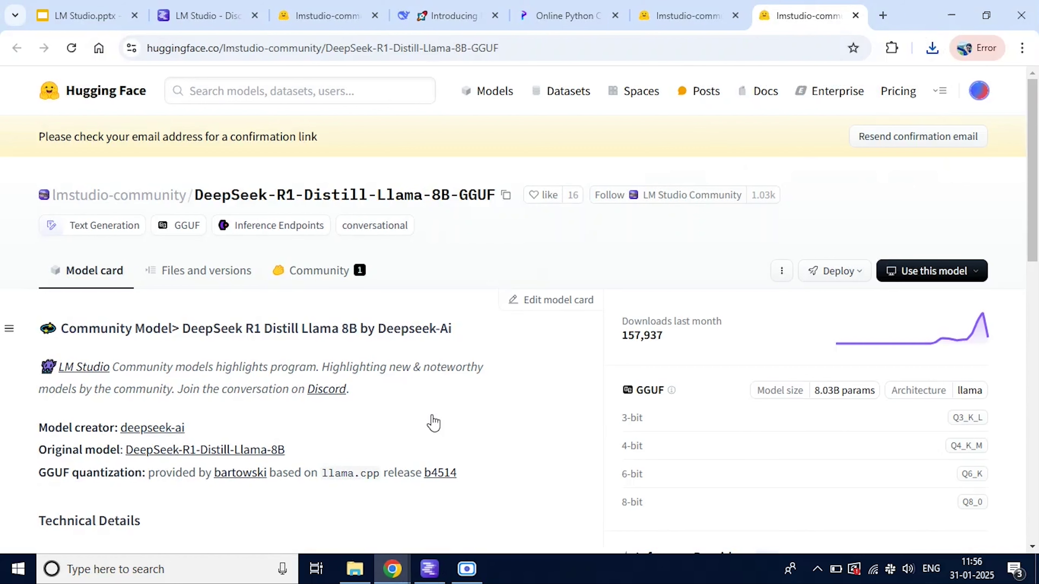
{"action": "scroll", "coordinate": [434, 423], "scroll_direction": "down", "scroll_amount": 2}
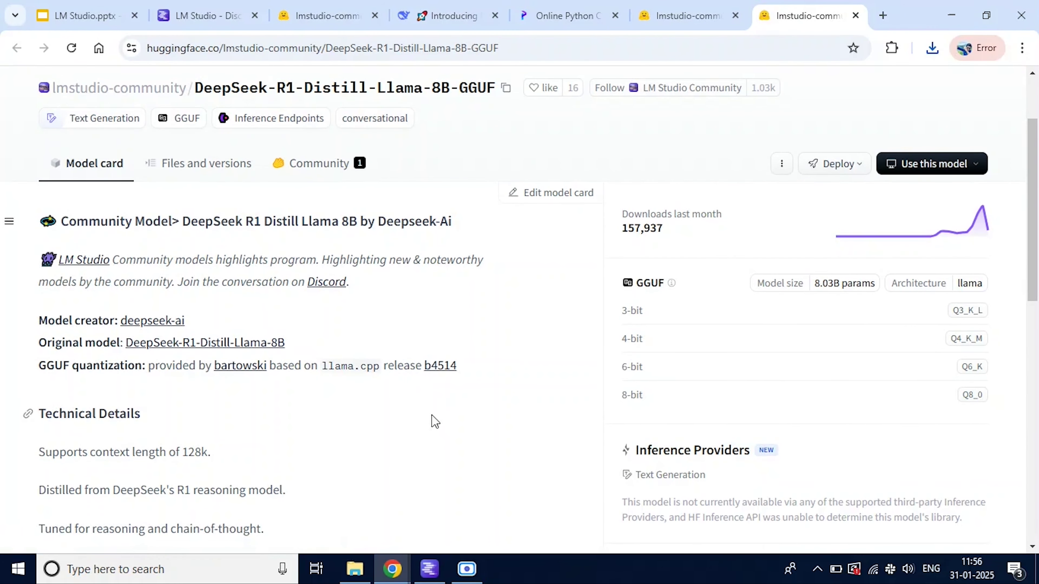
{"action": "left_click", "coordinate": [430, 569]}
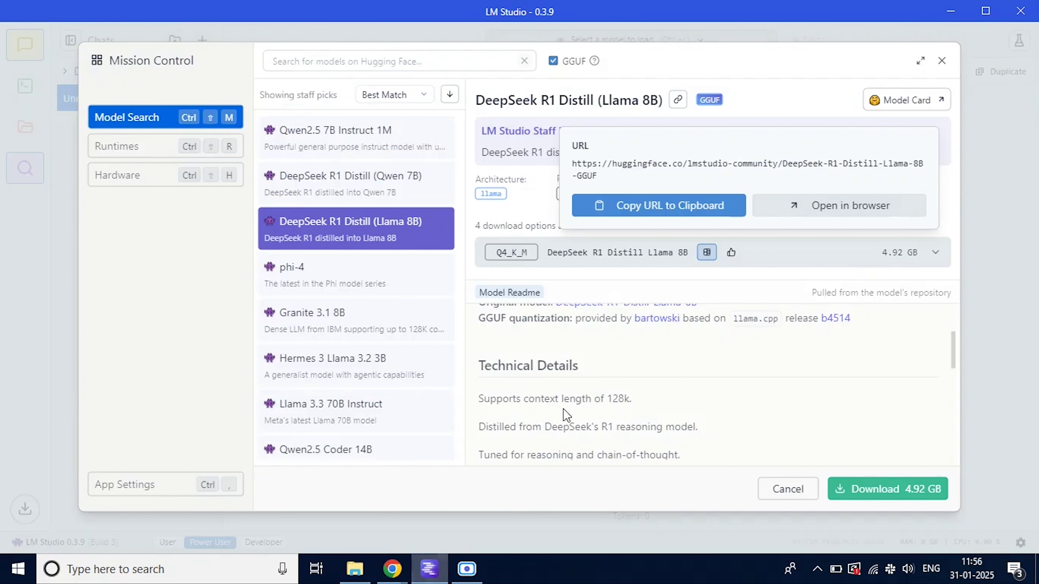
Step: Review the download options of DeepSeek R1 Distill (Llama 8B) and the GGUF format note of Qwen2.5 7B Instruct 1M
{"action": "left_click", "coordinate": [851, 257]}
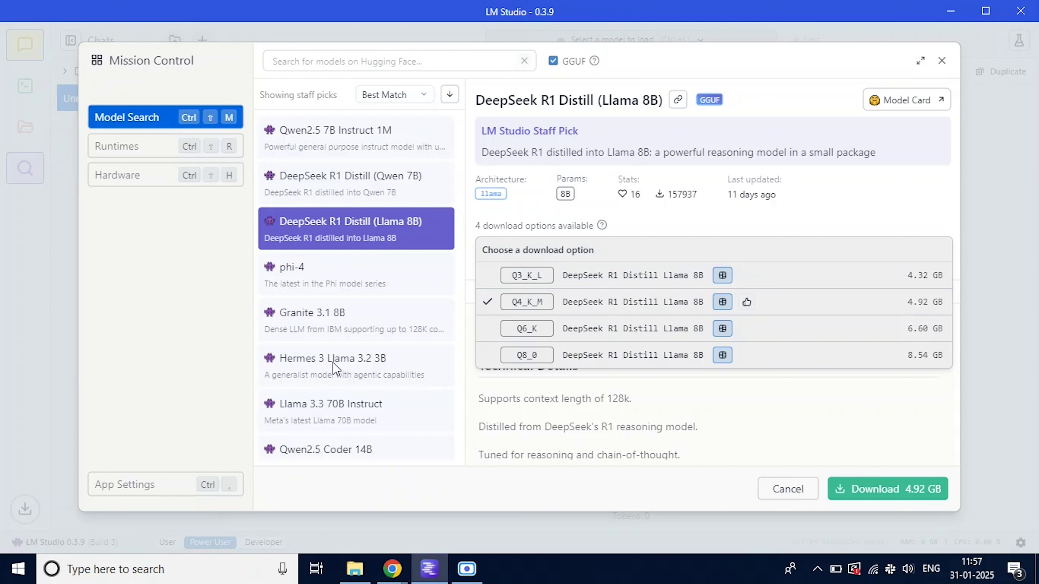
{"action": "left_click", "coordinate": [366, 181]}
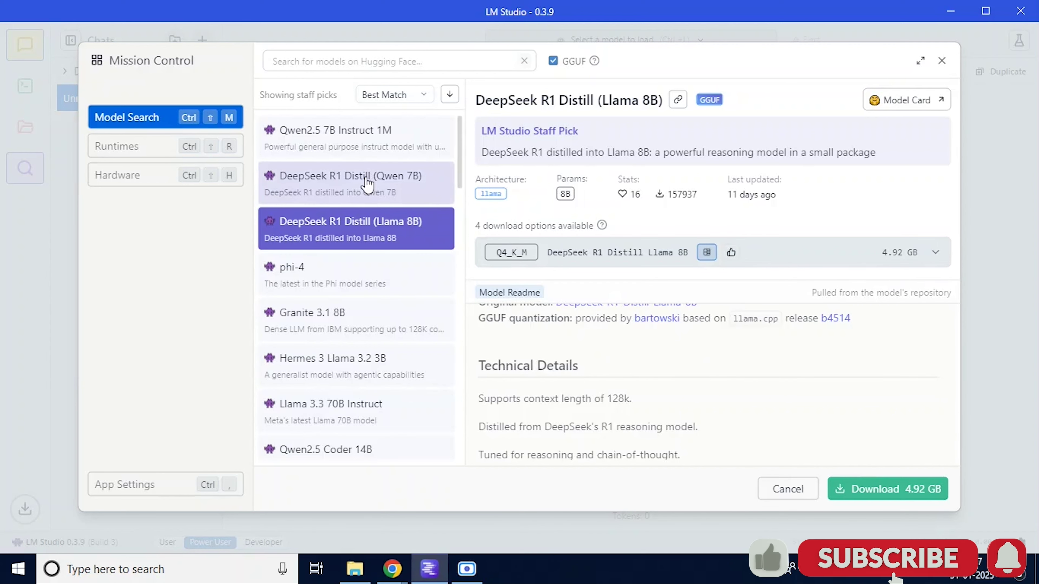
{"action": "left_click", "coordinate": [648, 251]}
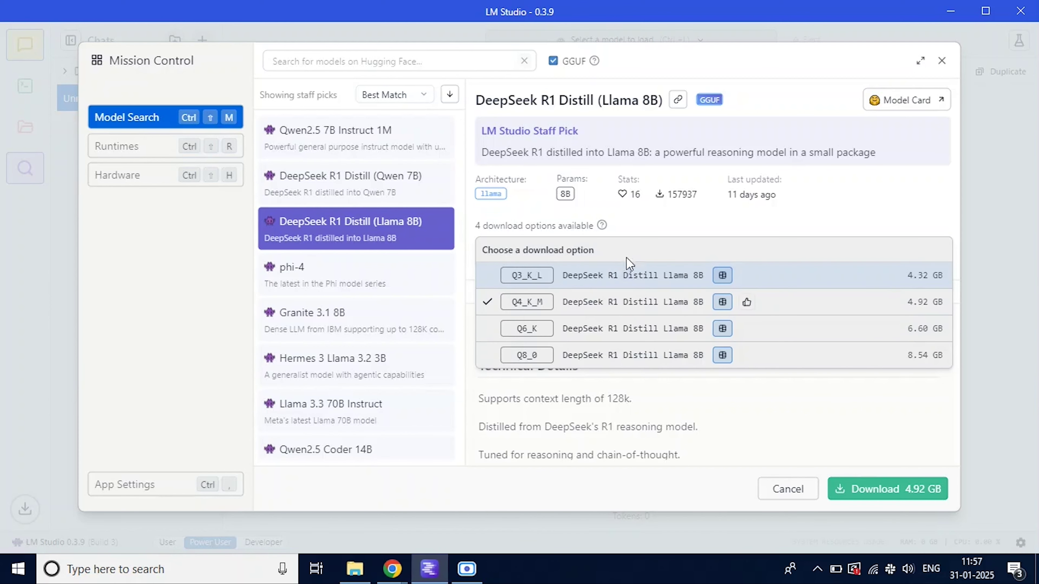
{"action": "left_click", "coordinate": [336, 144]}
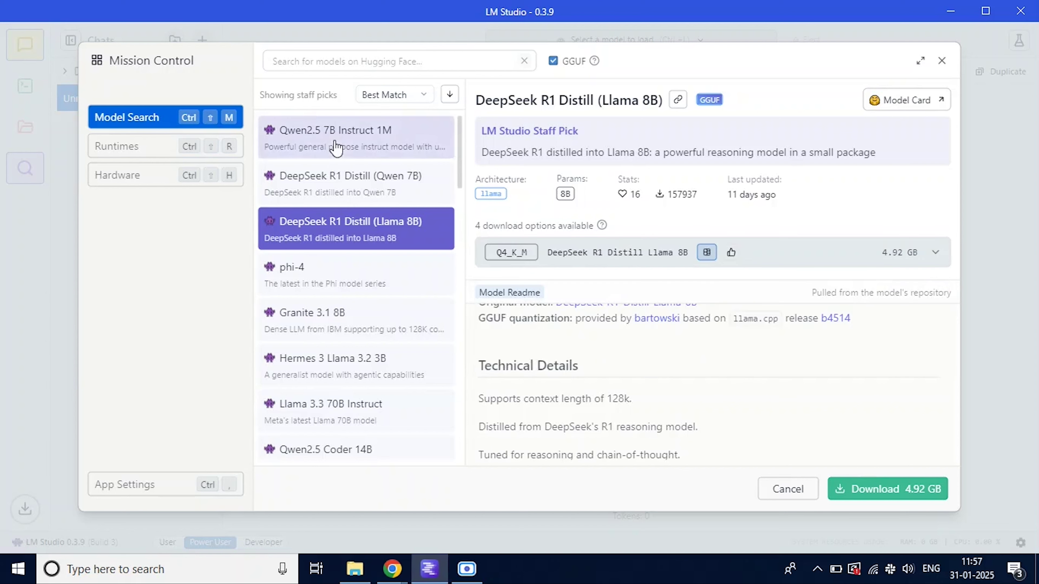
{"action": "left_click", "coordinate": [374, 141]}
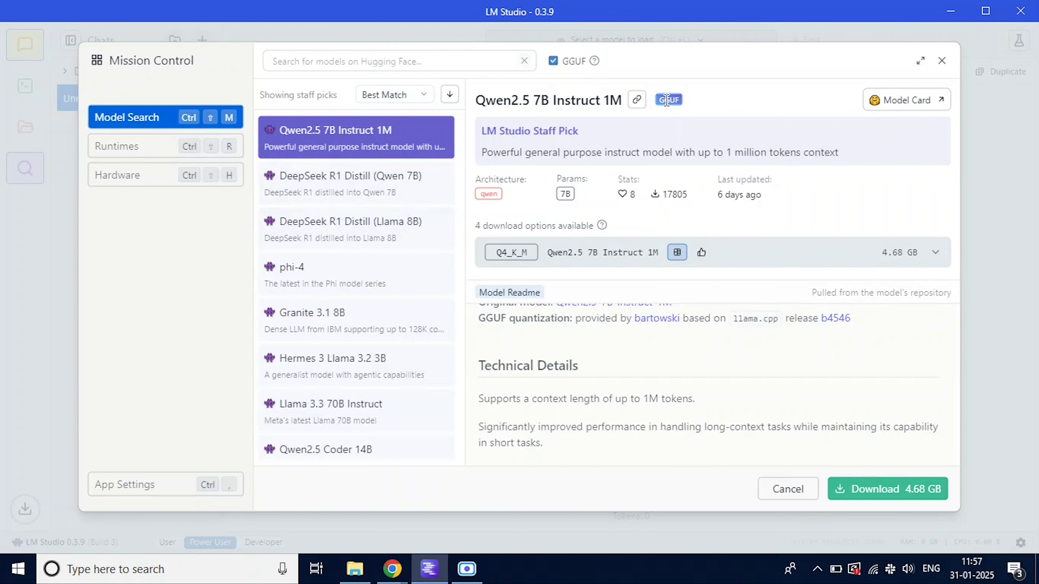
{"action": "mouse_move", "coordinate": [667, 100]}
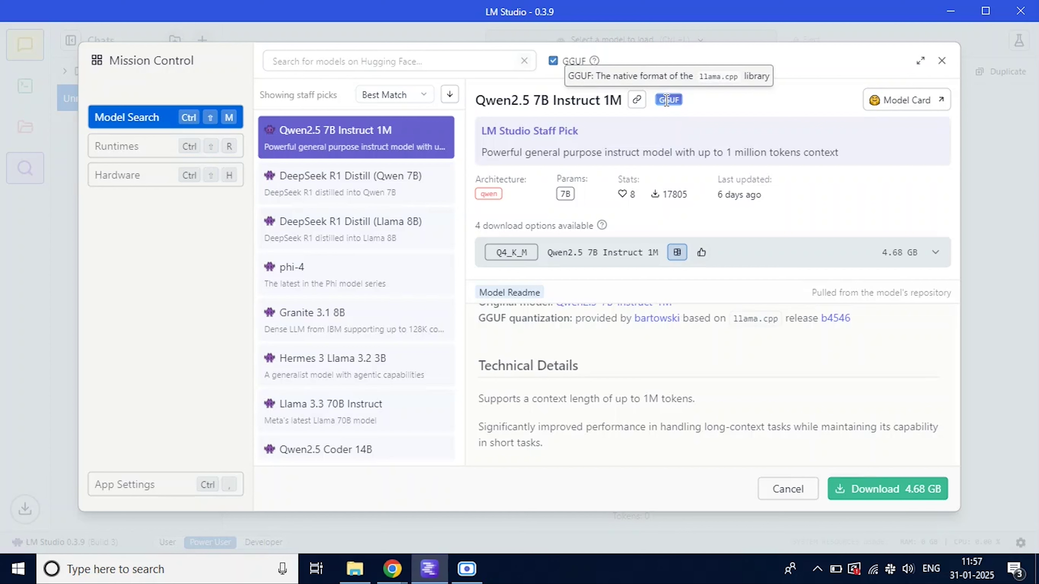
Step: Select DeepSeek R1 Distill (Qwen 7B), view the Introducing DeepSeek-V3 page in Chrome and return to LM Studio
{"action": "left_click", "coordinate": [315, 207]}
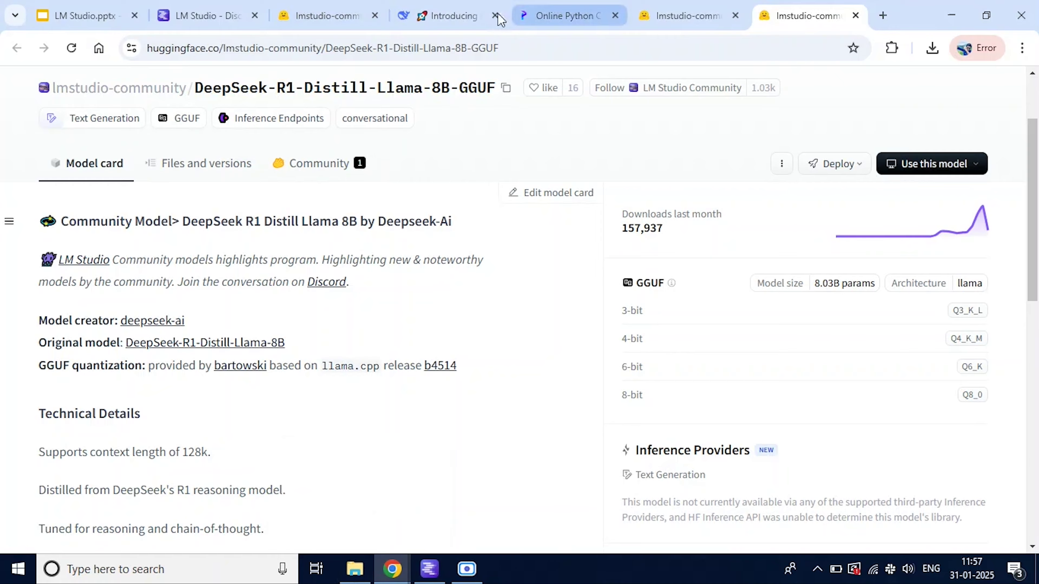
{"action": "left_click", "coordinate": [454, 16]}
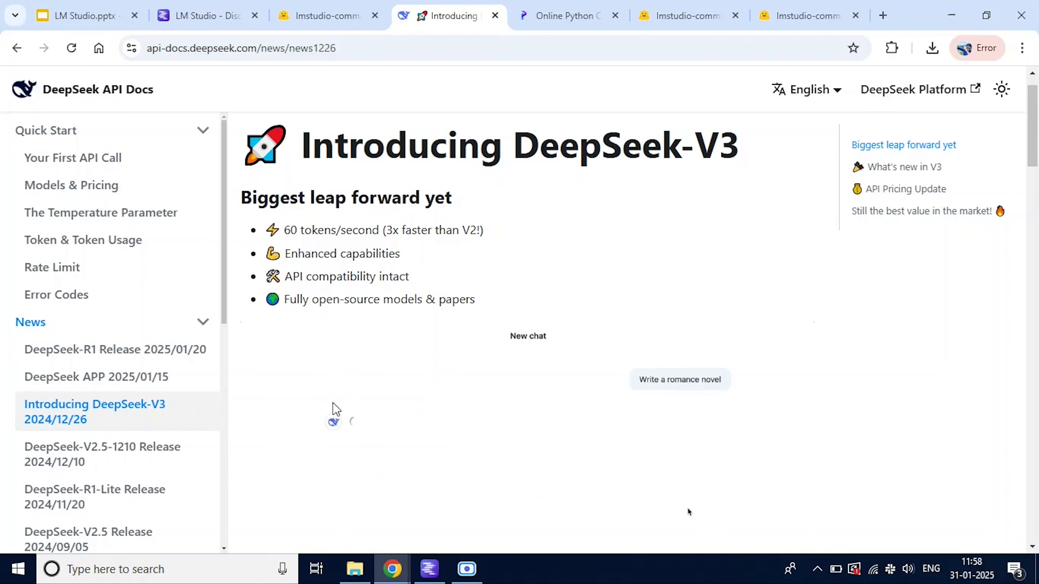
{"action": "left_click", "coordinate": [415, 580]}
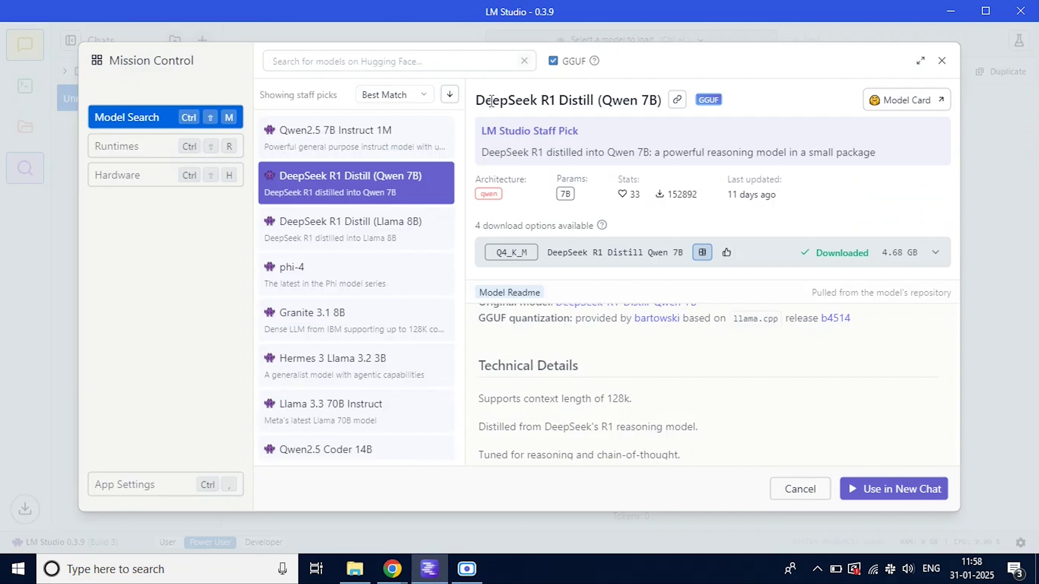
Step: Examine the model name parts and the quantization download options of DeepSeek R1 Distill (Qwen 7B)
{"action": "left_click_drag", "start_coordinate": [476, 101], "coordinate": [593, 101]}
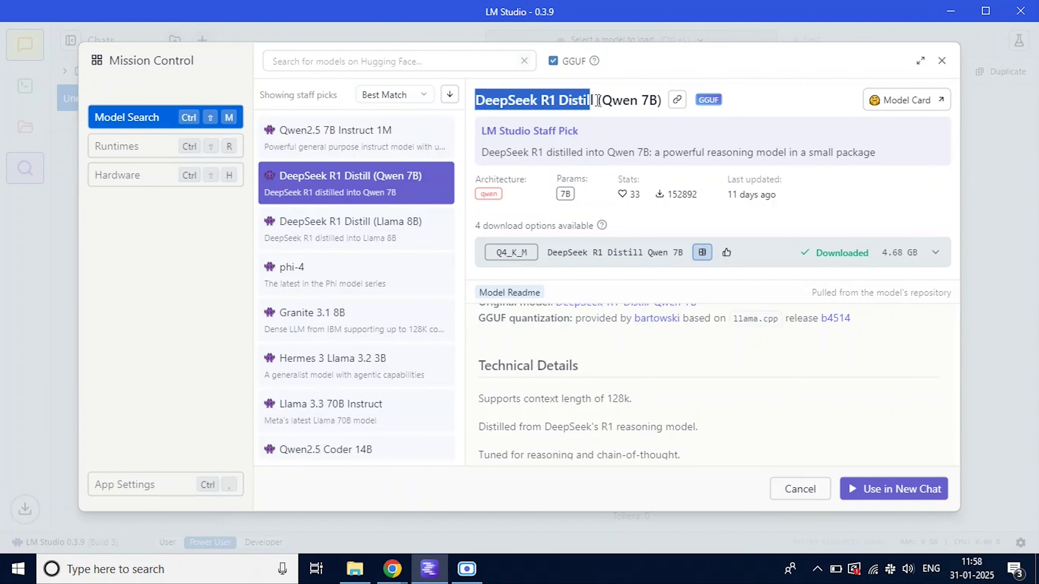
{"action": "left_click_drag", "start_coordinate": [598, 100], "coordinate": [658, 100]}
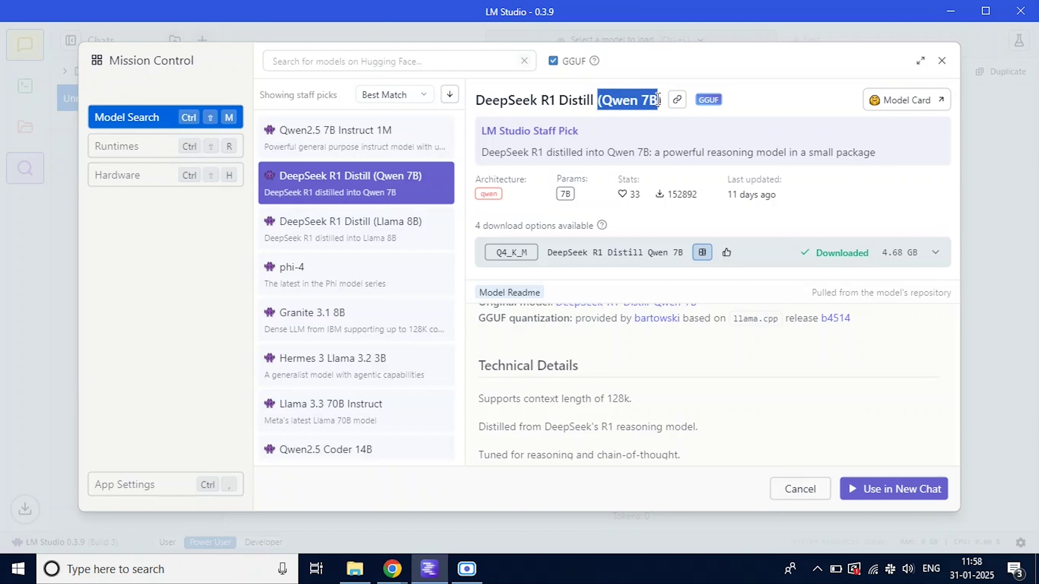
{"action": "left_click", "coordinate": [611, 261]}
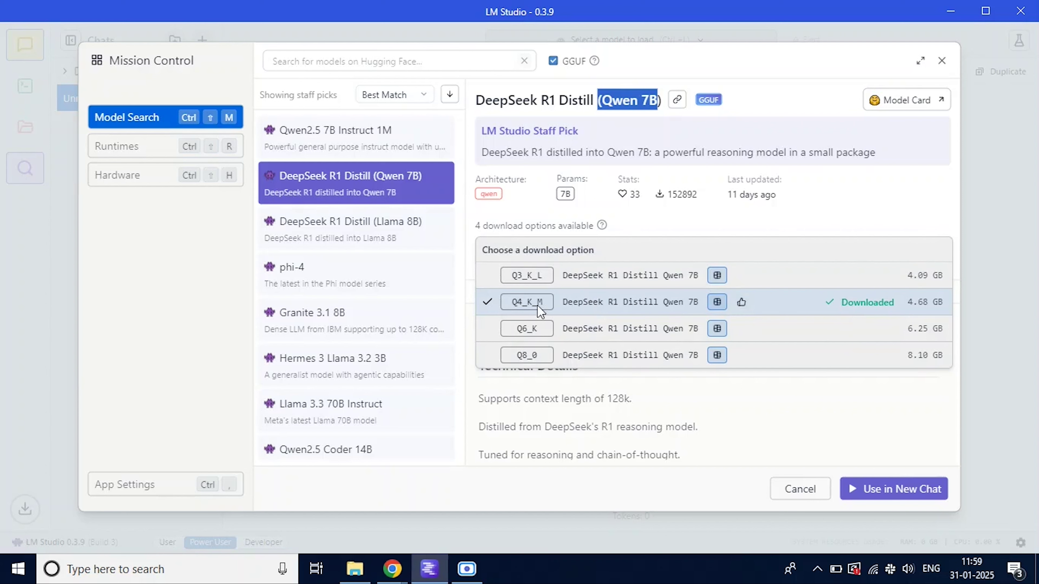
{"action": "left_click", "coordinate": [583, 310]}
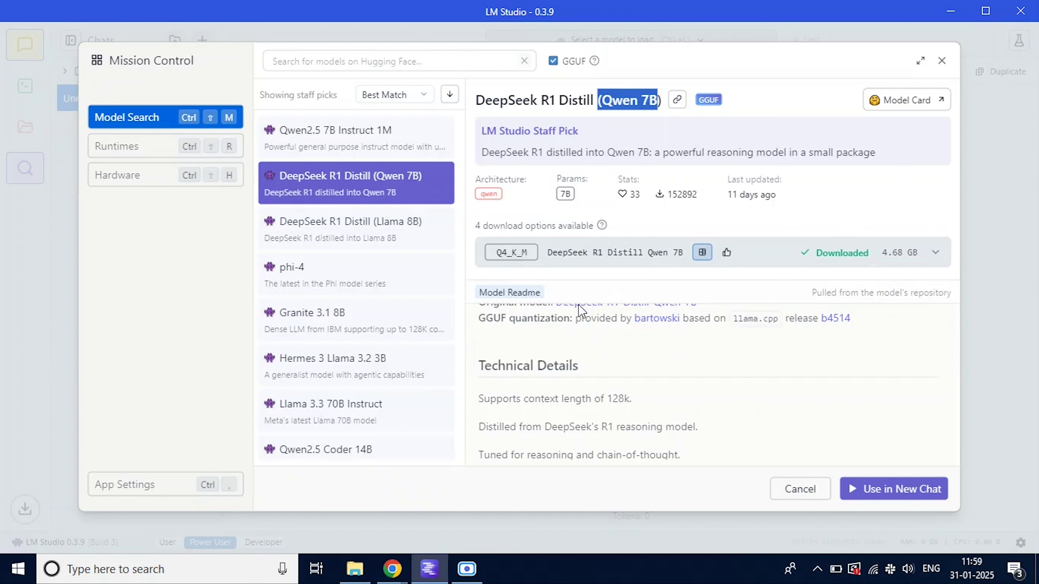
{"action": "left_click", "coordinate": [813, 262]}
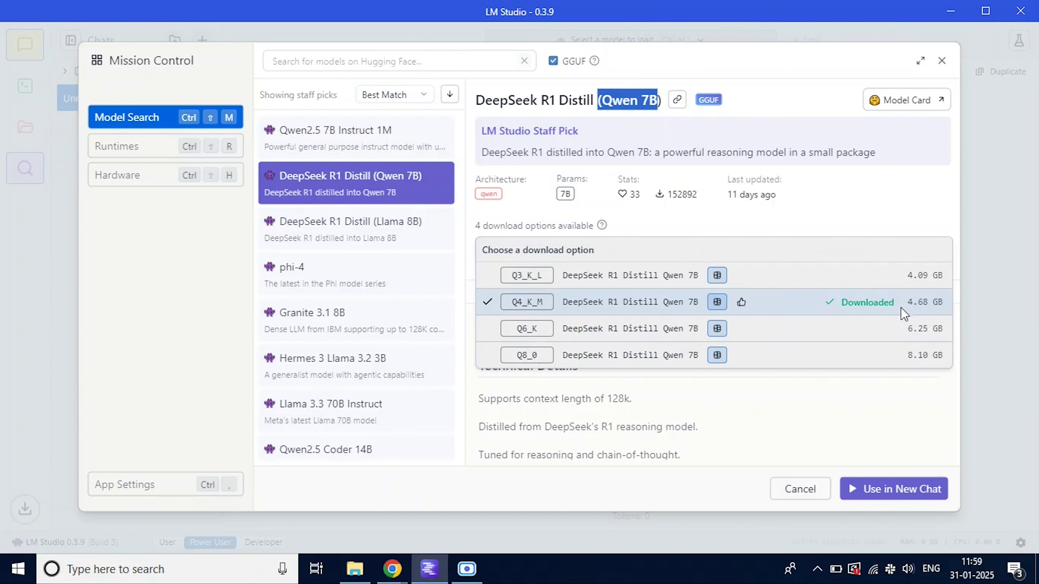
{"action": "left_click", "coordinate": [803, 425]}
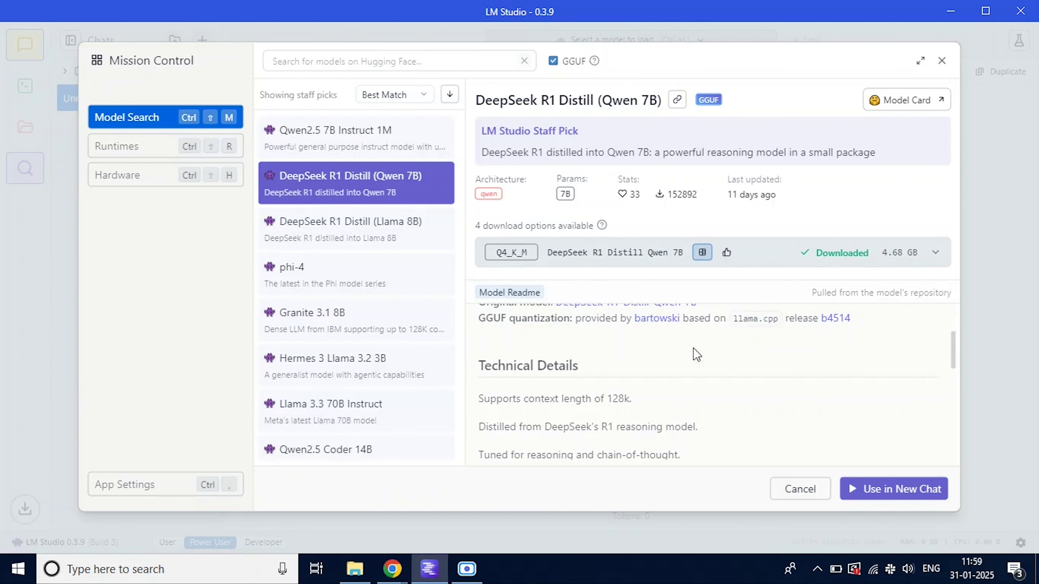
{"action": "left_click", "coordinate": [762, 253]}
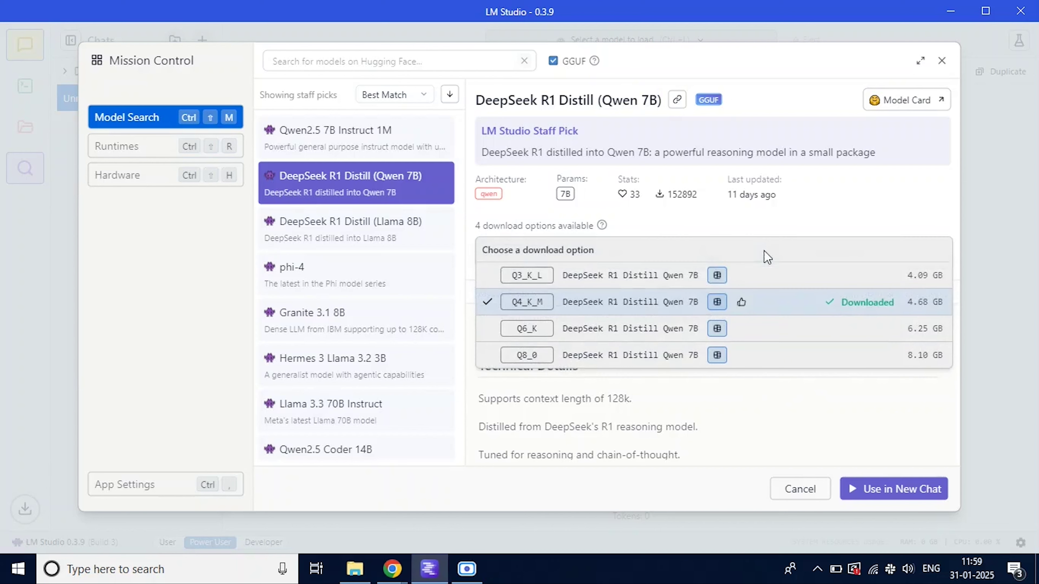
{"action": "left_click", "coordinate": [836, 401]}
Step: Switch the download option of DeepSeek R1 Distill (Qwen 7B) to Q3_K_L and back to Q4_K_M
{"action": "left_click", "coordinate": [792, 252]}
{"action": "left_click", "coordinate": [669, 278]}
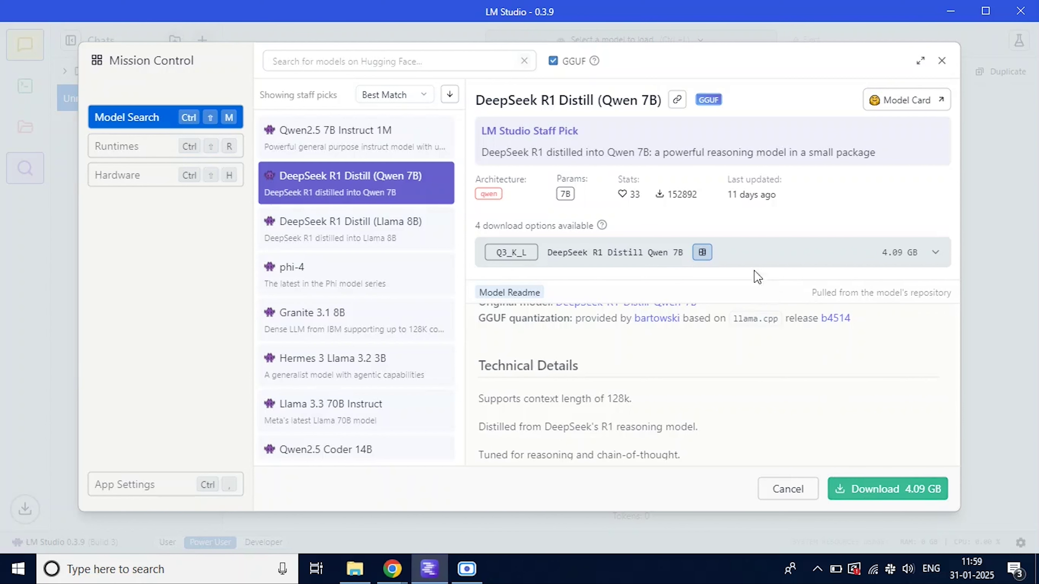
{"action": "left_click", "coordinate": [743, 258]}
{"action": "left_click", "coordinate": [648, 306]}
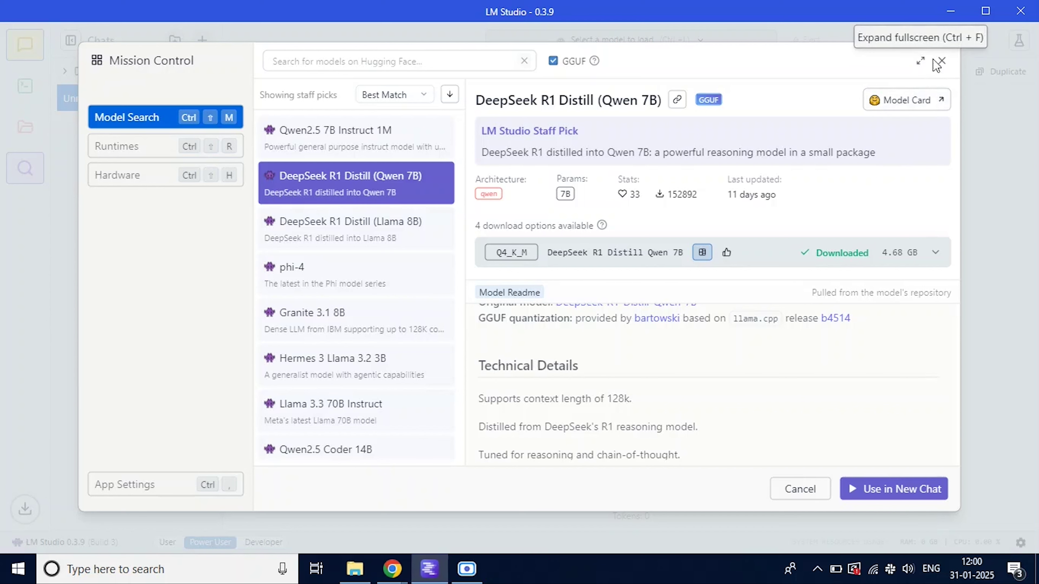
Step: Close the model search and view the list of locally downloaded LLMs
{"action": "left_click", "coordinate": [941, 61]}
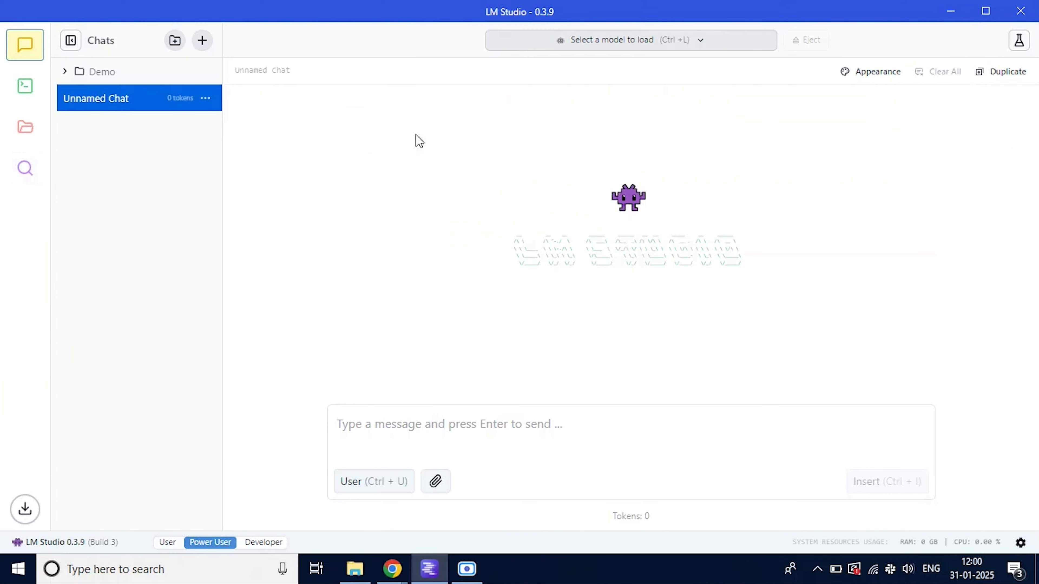
{"action": "left_click", "coordinate": [26, 136]}
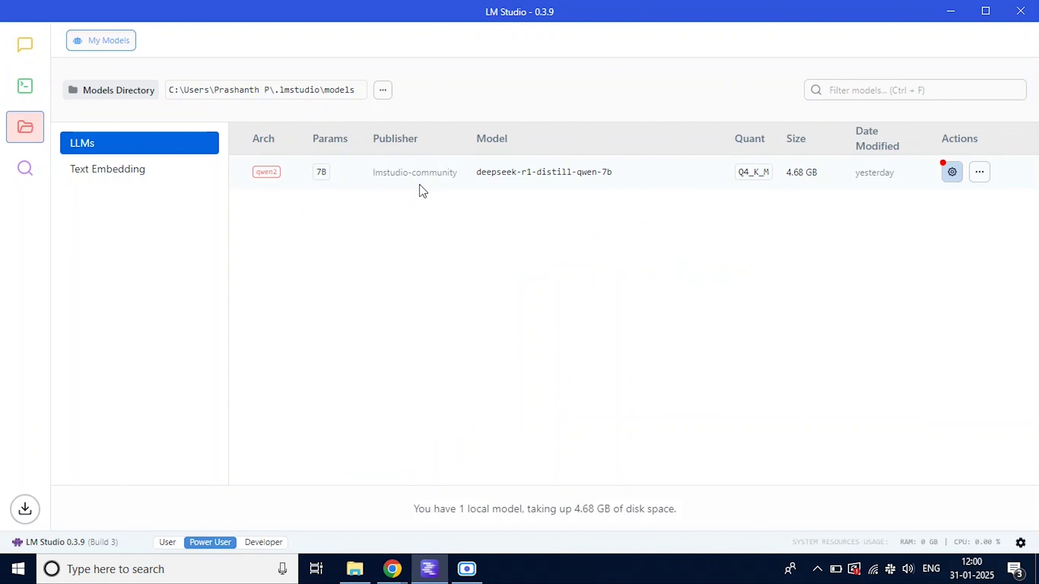
{"action": "mouse_move", "coordinate": [518, 184]}
Step: Examine the default load parameters of deepseek-r1-distill-qwen-7b, such as GPU Offload, CPU Thread Pool Size and Seed, and return to the chat
{"action": "left_click", "coordinate": [952, 172]}
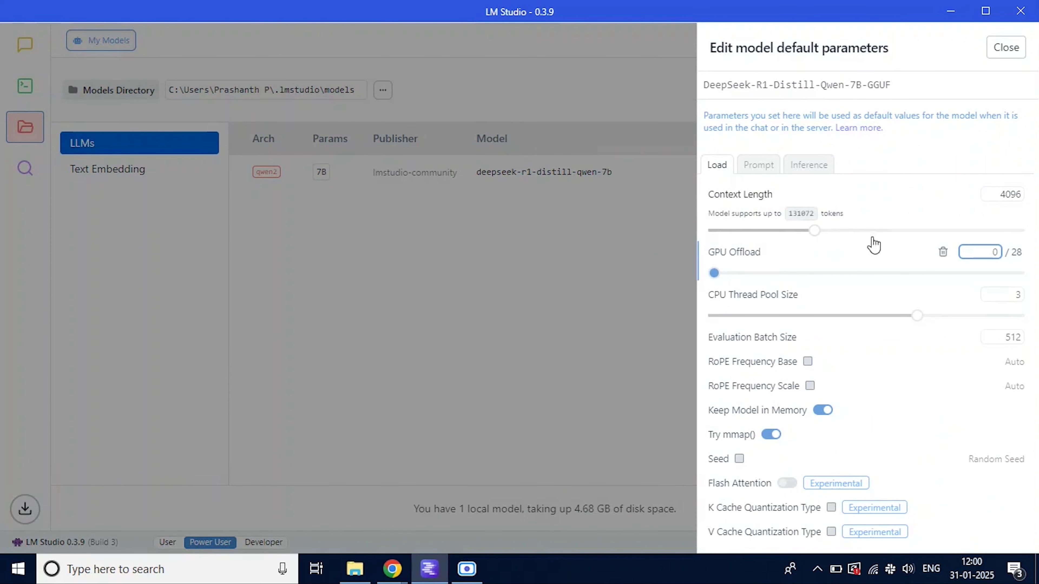
{"action": "mouse_move", "coordinate": [876, 248]}
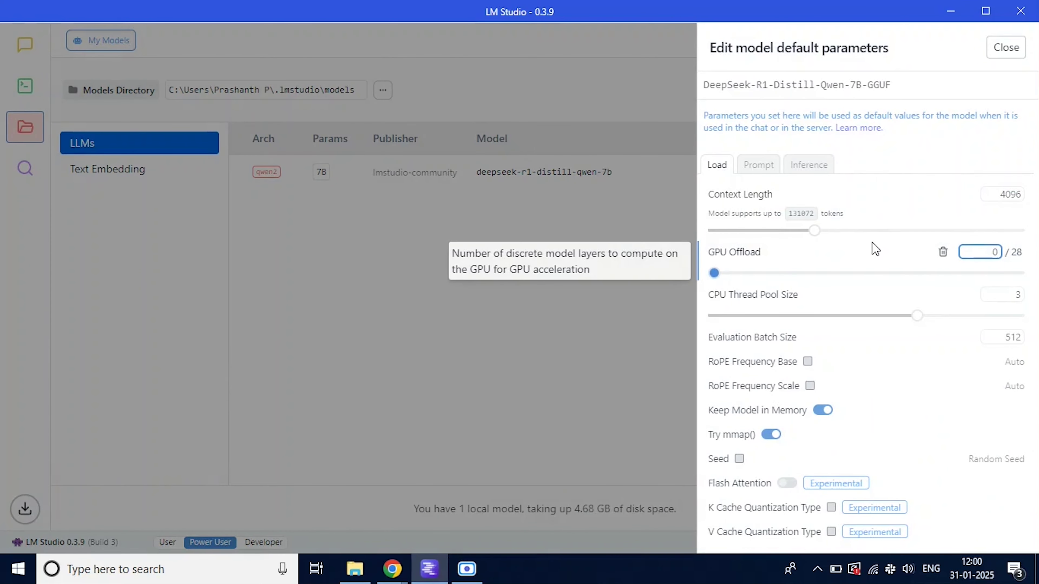
{"action": "mouse_move", "coordinate": [749, 207]}
{"action": "mouse_move", "coordinate": [754, 305]}
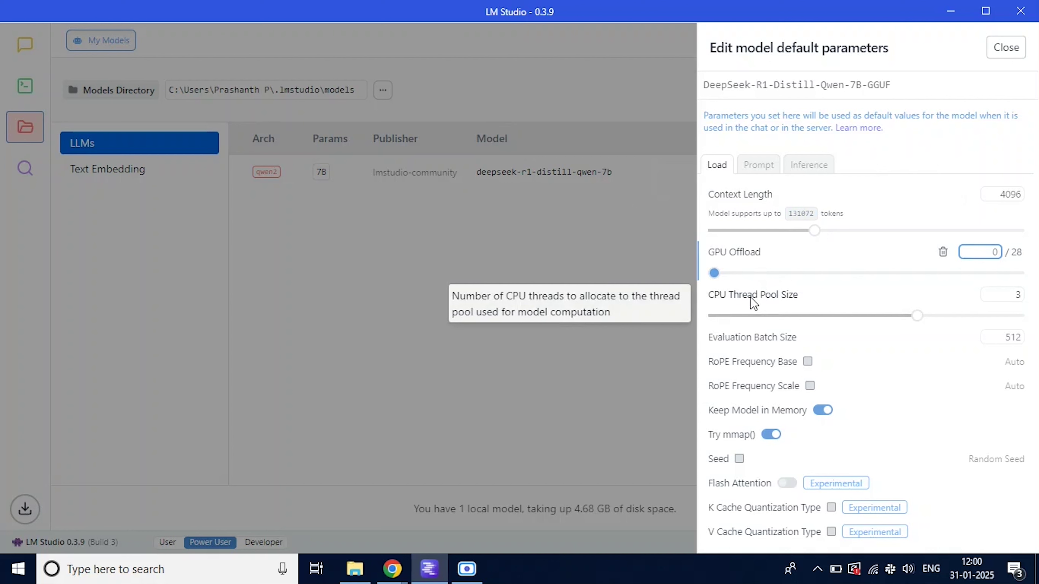
{"action": "mouse_move", "coordinate": [735, 258]}
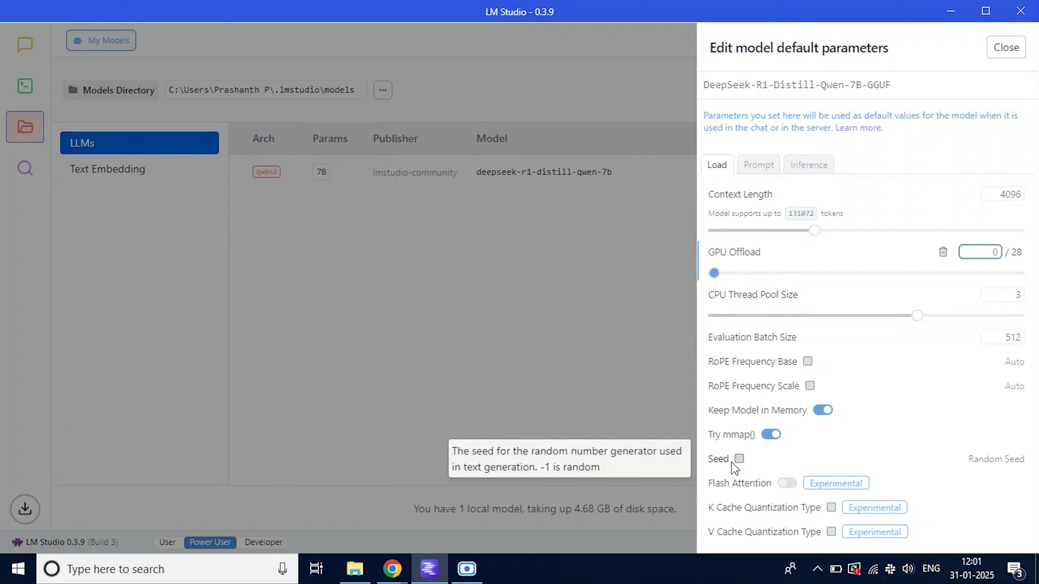
{"action": "left_click", "coordinate": [1010, 47]}
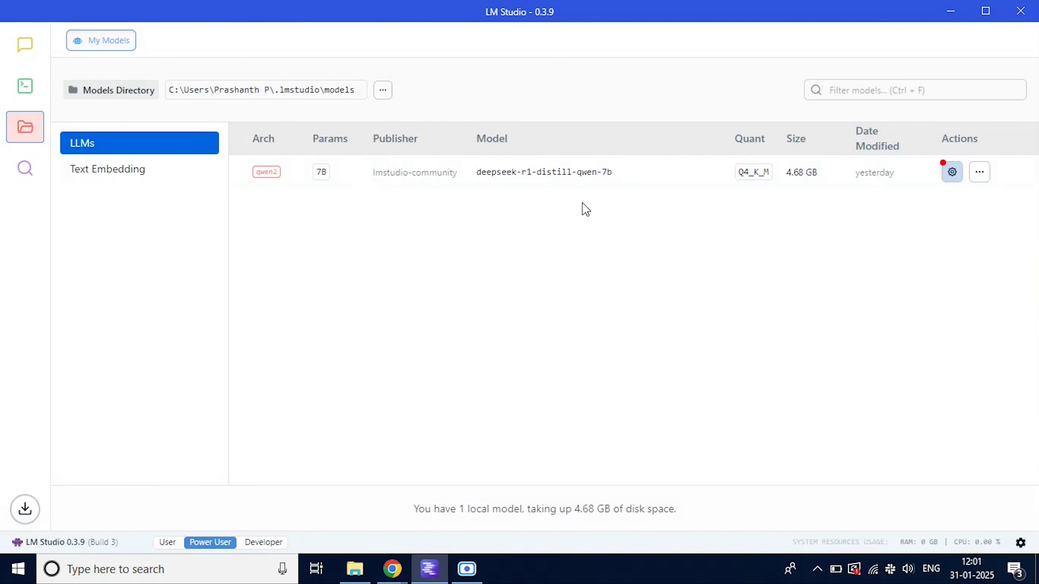
{"action": "left_click", "coordinate": [26, 48]}
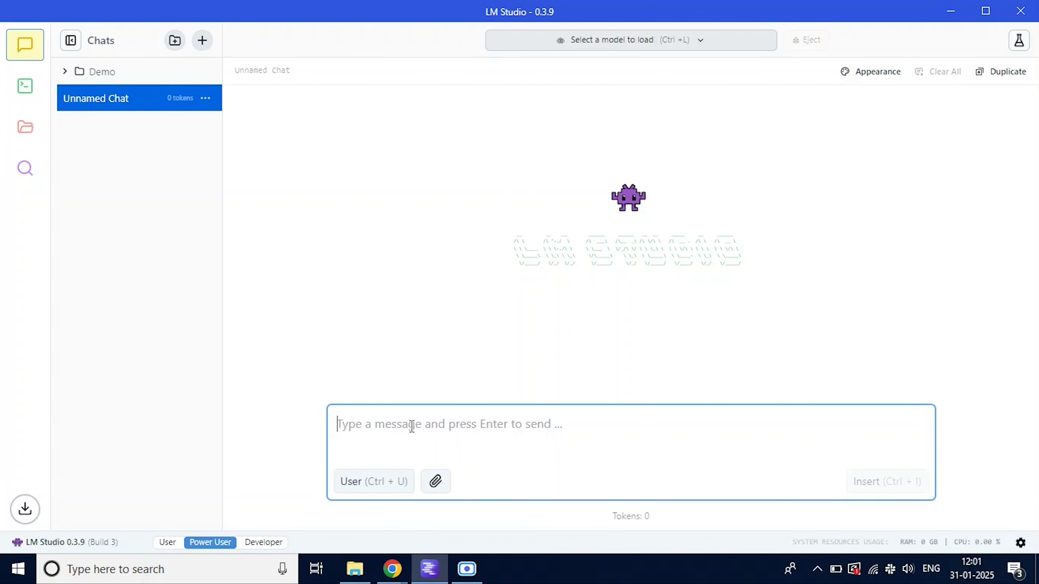
Step: Write the message "What is capital of india" in the unnamed chat and try to send it
{"action": "type", "text": "W"}
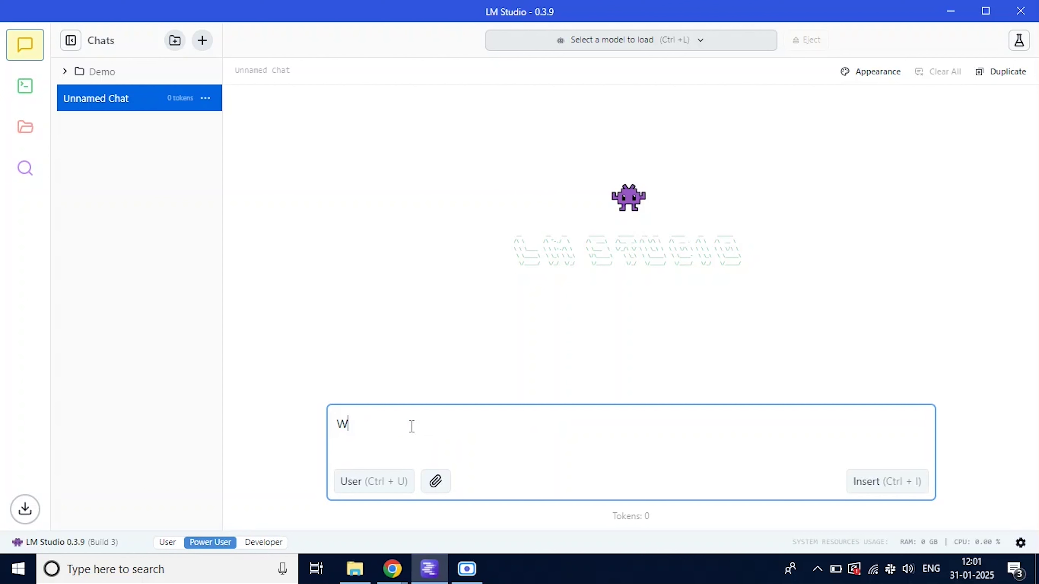
{"action": "type", "text": "hat is ca"}
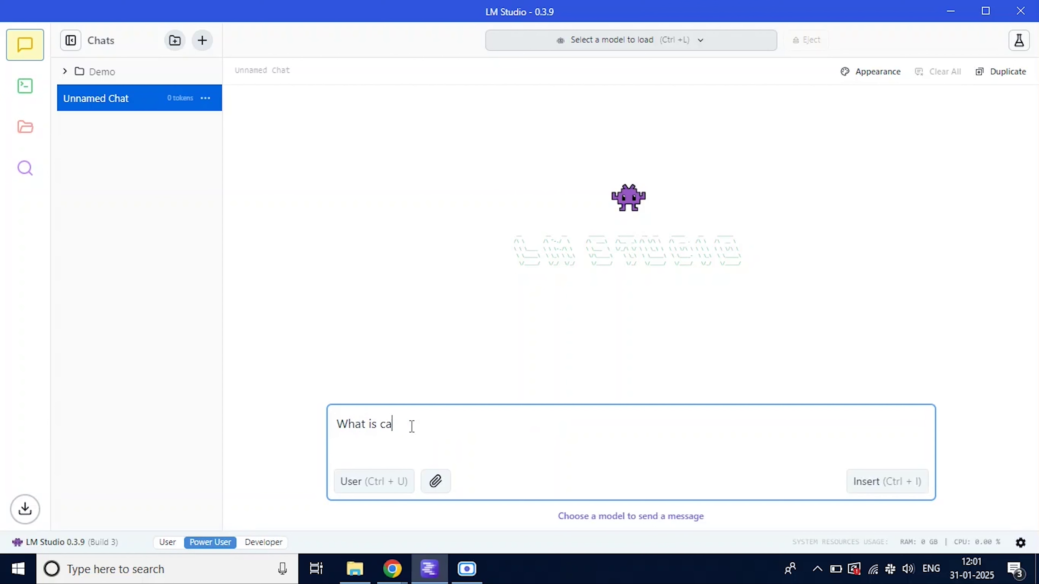
{"action": "type", "text": "pital of india"}
{"action": "key", "text": "Return"}
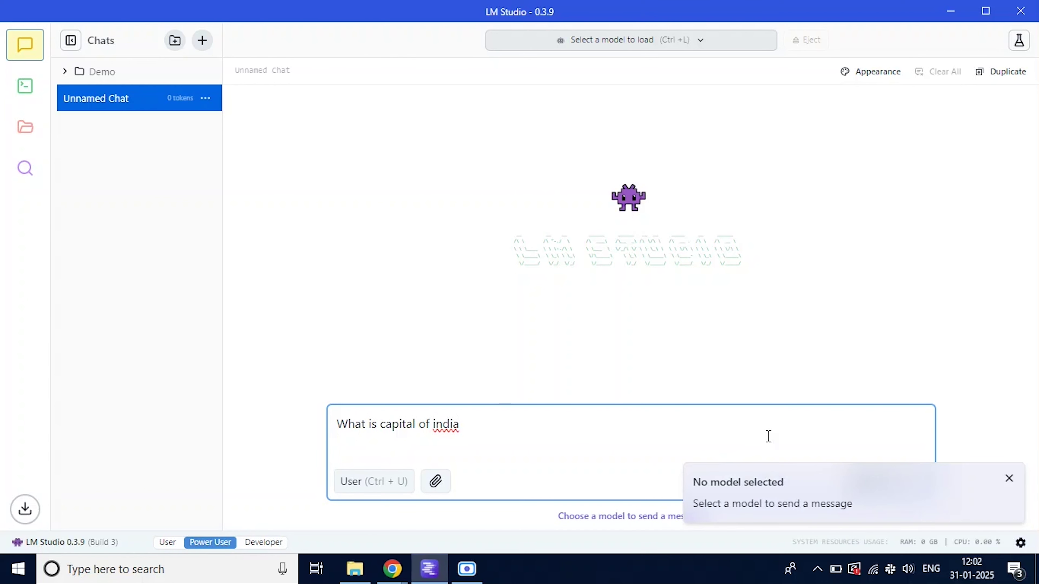
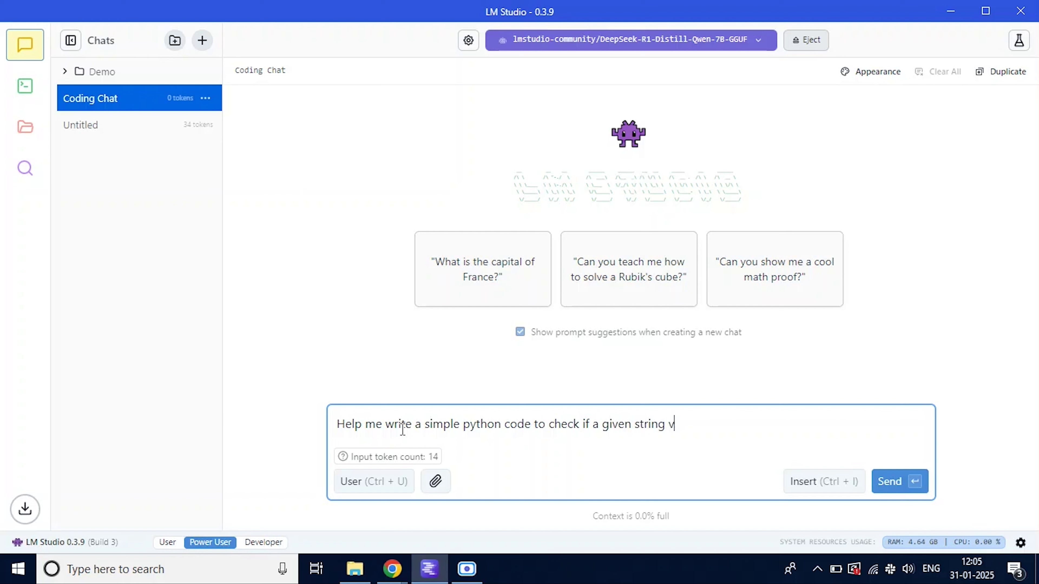
Step: Complete the prompt as "Help me write a simple python code to check if a given string value is palindrome" and send it
{"action": "type", "text": "s palindrome"}
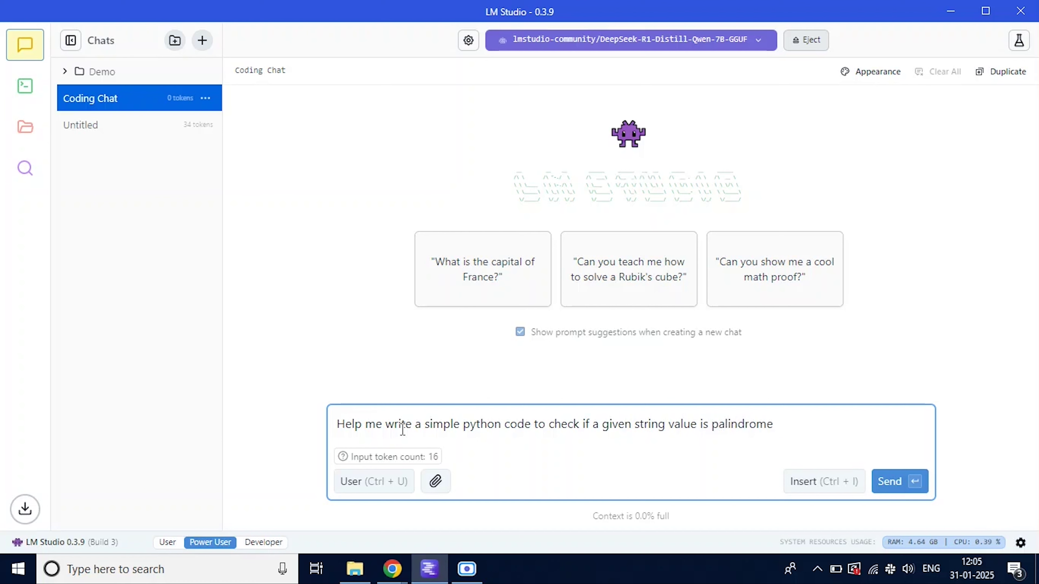
{"action": "left_click", "coordinate": [893, 485]}
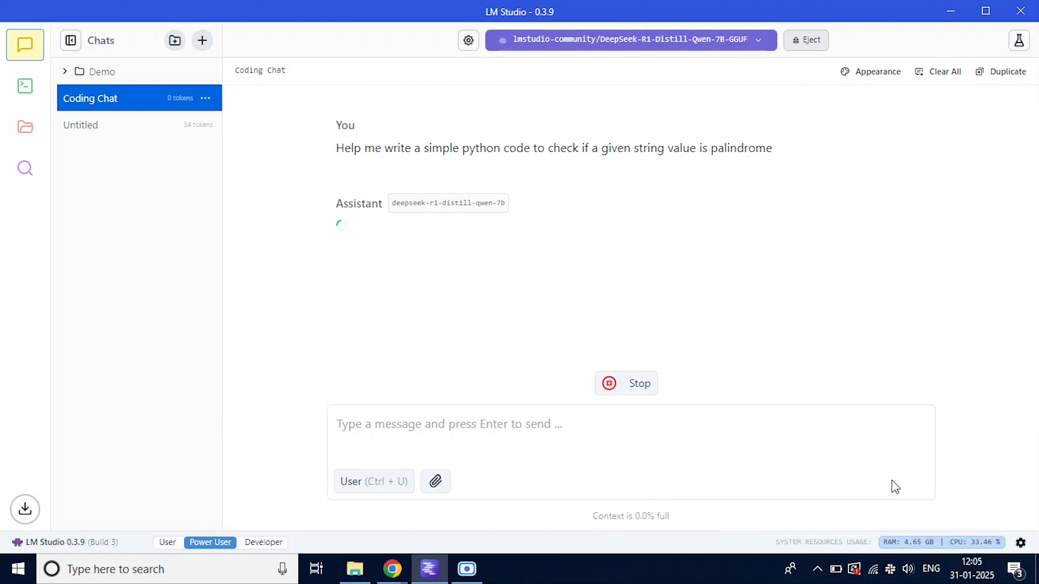
{"action": "mouse_move", "coordinate": [923, 536]}
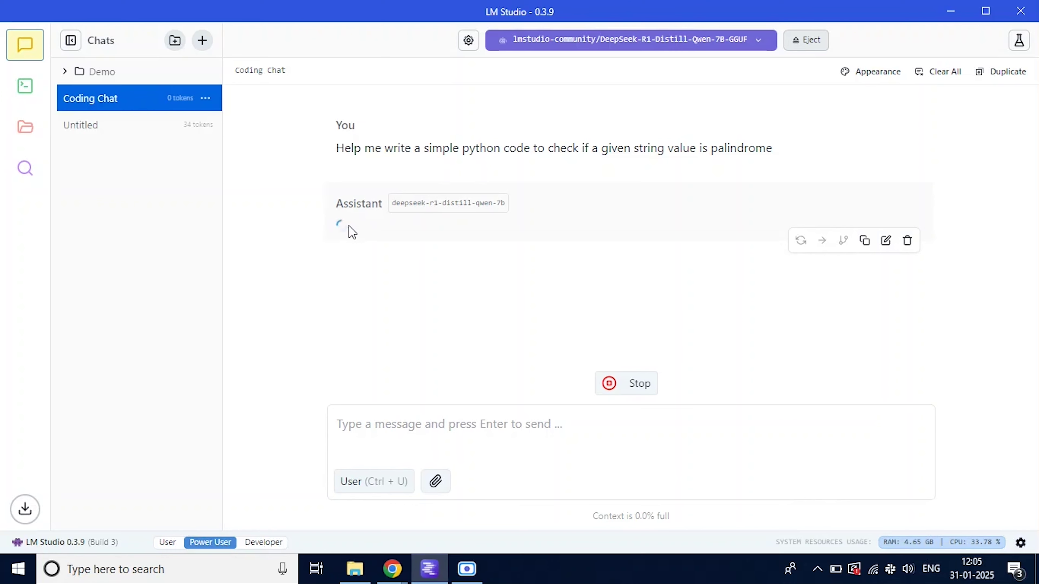
Step: Open the earlier Coding Chat inside the Demo folder and go to its original palindrome prompt
{"action": "left_click", "coordinate": [97, 72]}
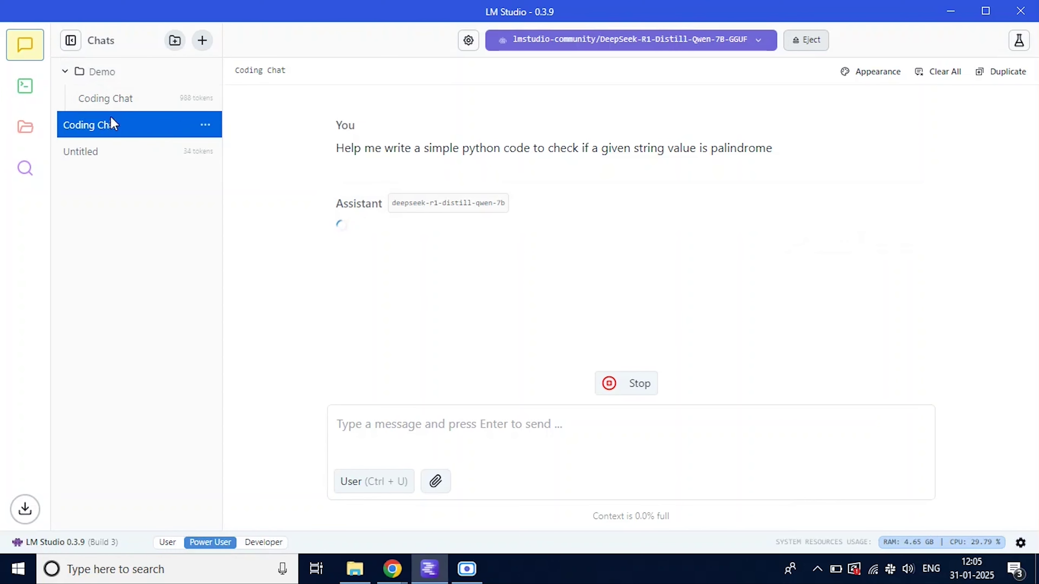
{"action": "left_click", "coordinate": [112, 101]}
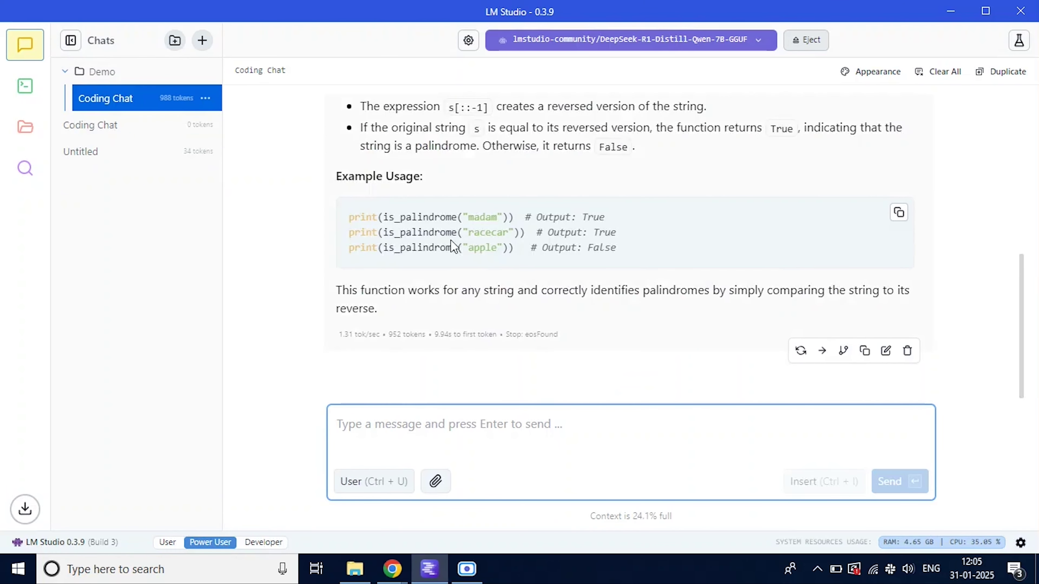
{"action": "scroll", "coordinate": [454, 246], "scroll_direction": "up", "scroll_amount": 10}
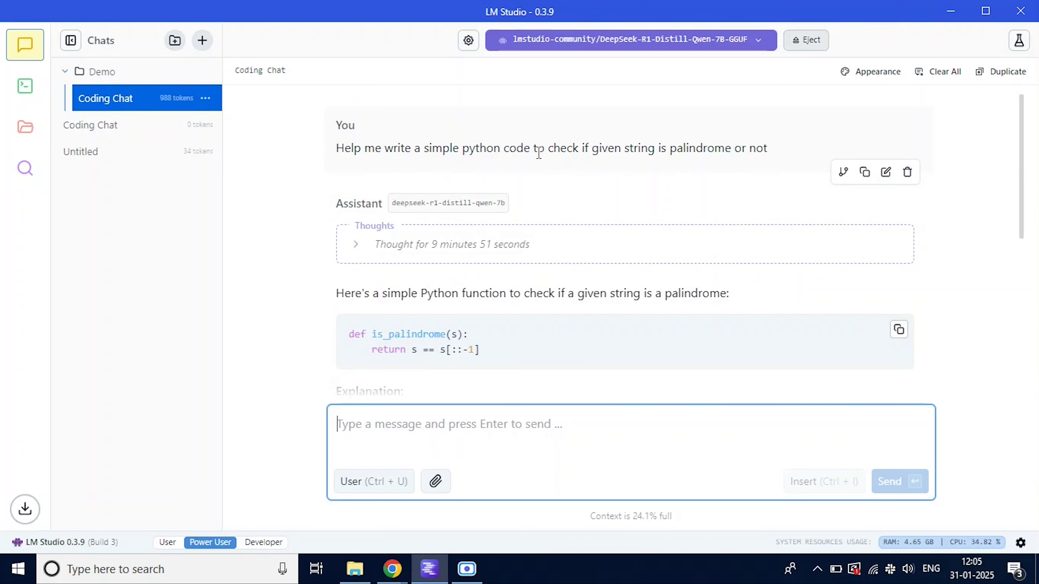
Step: Expand the assistant's Thoughts section and examine the reasoning behind the palindrome function along with the final answer
{"action": "left_click", "coordinate": [355, 247]}
{"action": "scroll", "coordinate": [461, 283], "scroll_direction": "down", "scroll_amount": 2}
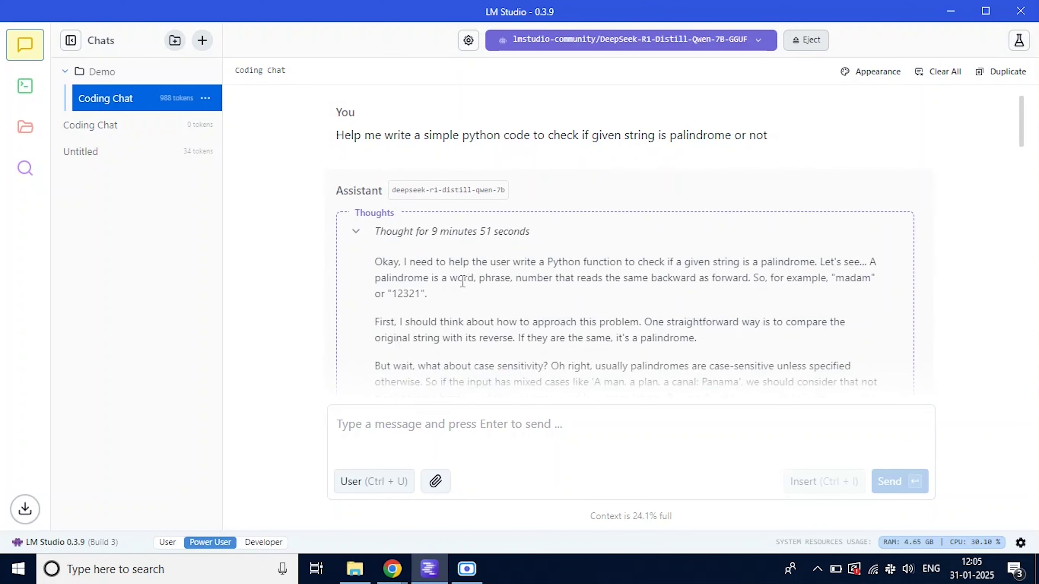
{"action": "scroll", "coordinate": [462, 282], "scroll_direction": "down", "scroll_amount": 20}
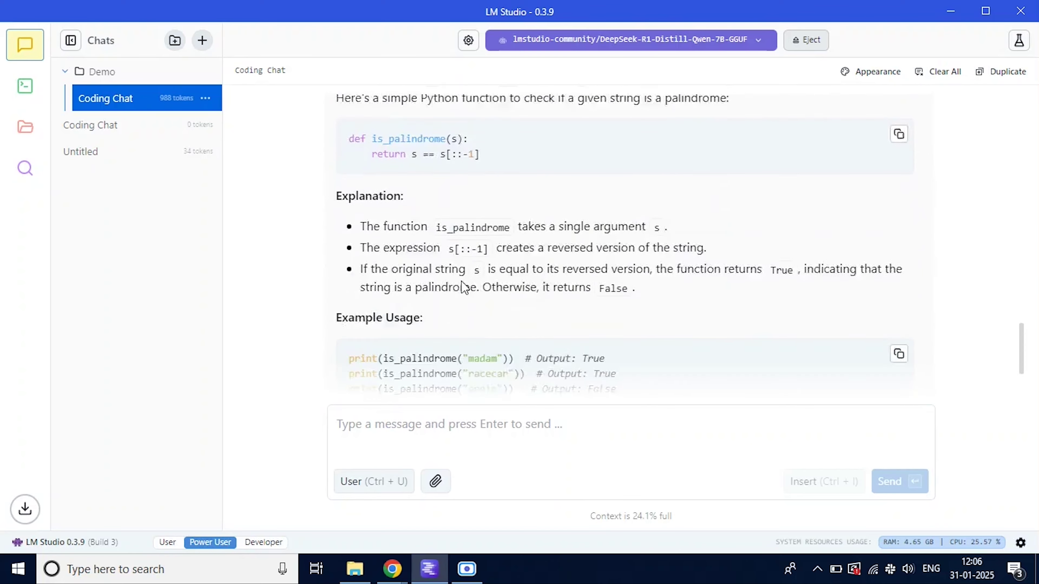
{"action": "scroll", "coordinate": [464, 284], "scroll_direction": "up", "scroll_amount": 15}
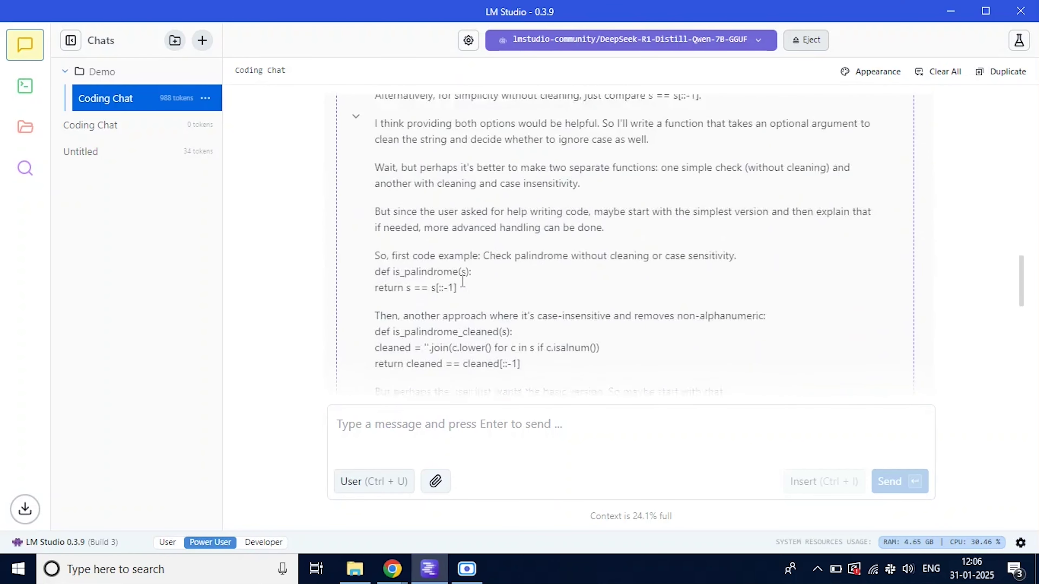
{"action": "scroll", "coordinate": [463, 281], "scroll_direction": "up", "scroll_amount": 4}
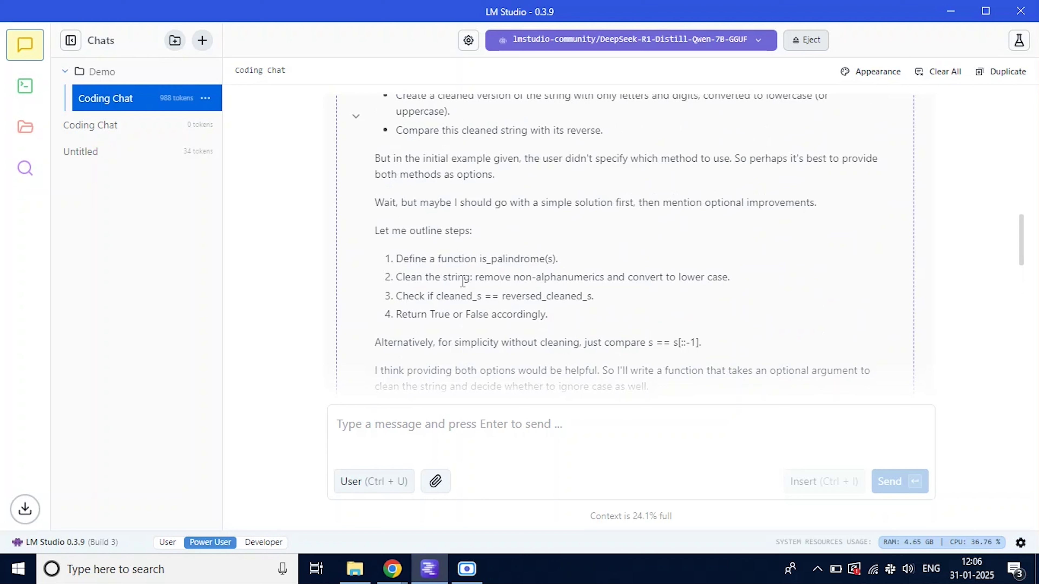
{"action": "scroll", "coordinate": [463, 281], "scroll_direction": "up", "scroll_amount": 5}
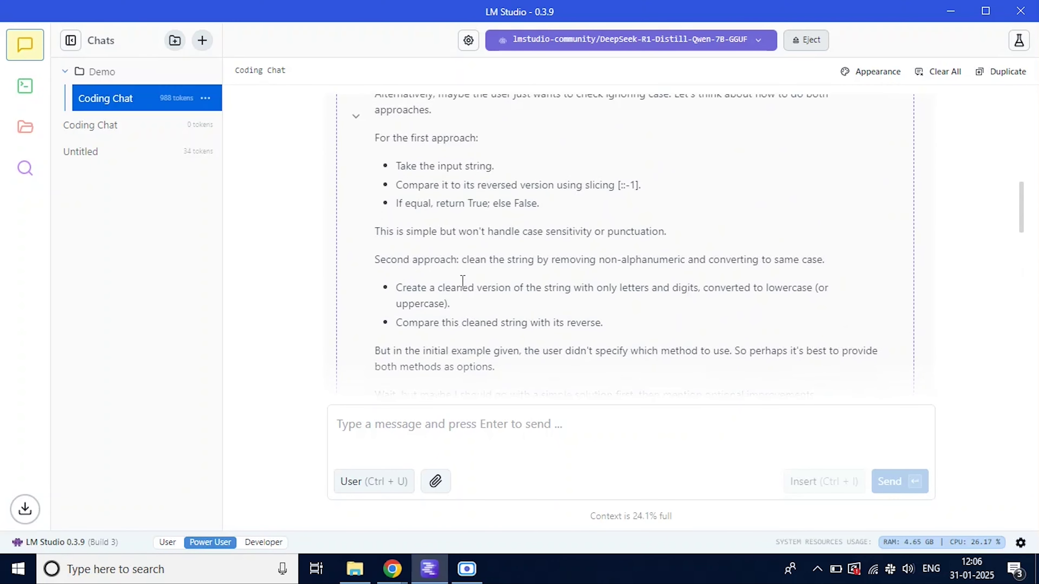
{"action": "scroll", "coordinate": [463, 281], "scroll_direction": "down", "scroll_amount": 15}
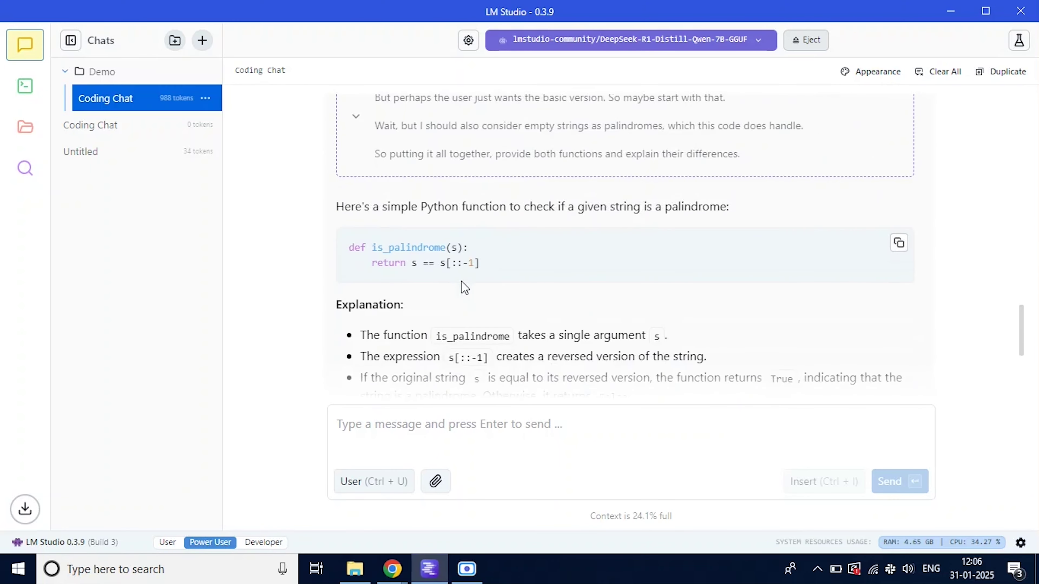
{"action": "scroll", "coordinate": [461, 282], "scroll_direction": "up", "scroll_amount": 12}
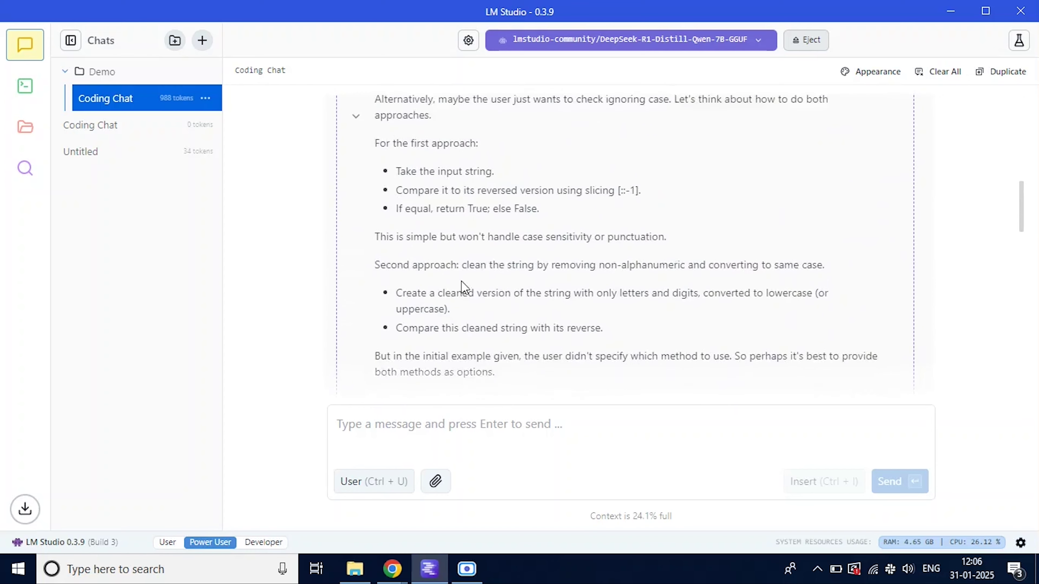
{"action": "scroll", "coordinate": [461, 282], "scroll_direction": "up", "scroll_amount": 4}
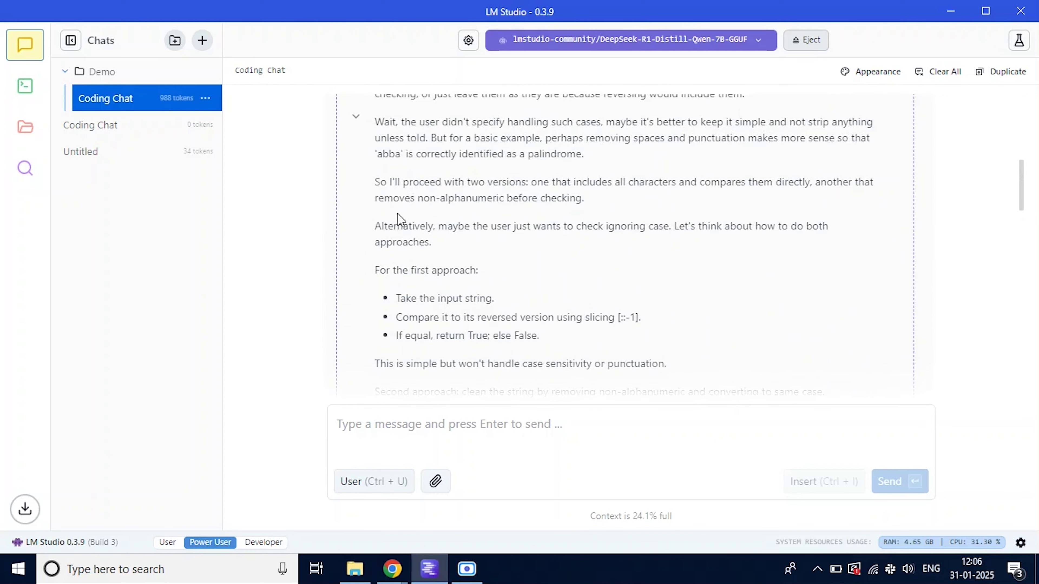
{"action": "scroll", "coordinate": [397, 213], "scroll_direction": "up", "scroll_amount": 5}
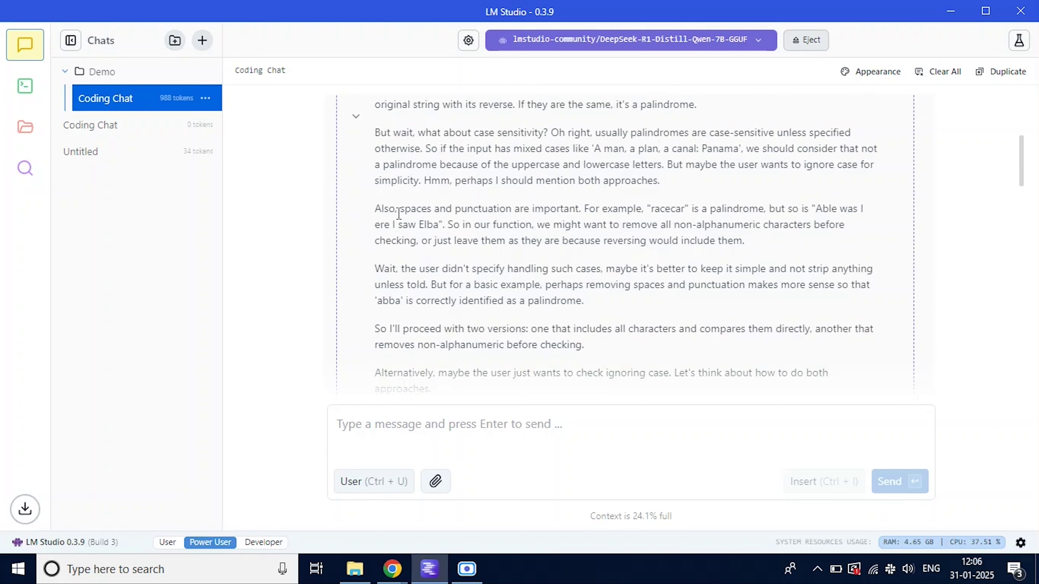
{"action": "scroll", "coordinate": [399, 213], "scroll_direction": "up", "scroll_amount": 1}
{"action": "scroll", "coordinate": [399, 213], "scroll_direction": "down", "scroll_amount": 10}
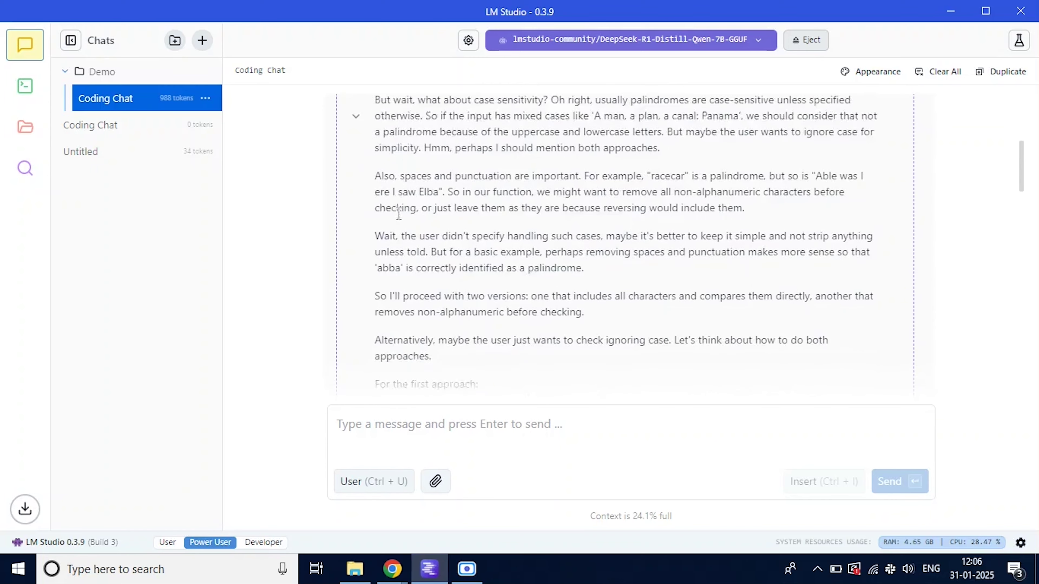
{"action": "scroll", "coordinate": [398, 215], "scroll_direction": "down", "scroll_amount": 10}
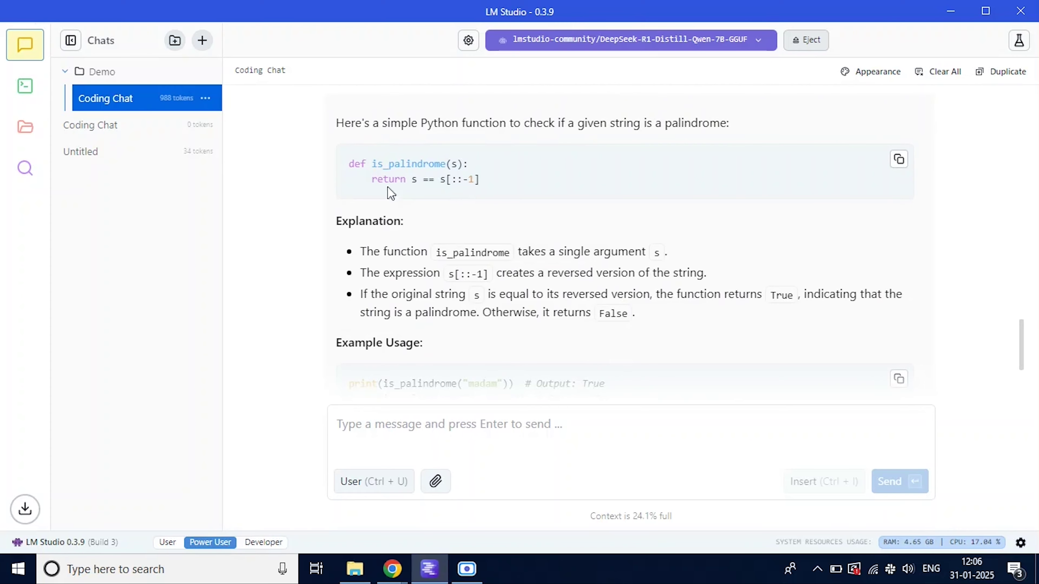
{"action": "scroll", "coordinate": [418, 265], "scroll_direction": "up", "scroll_amount": 4}
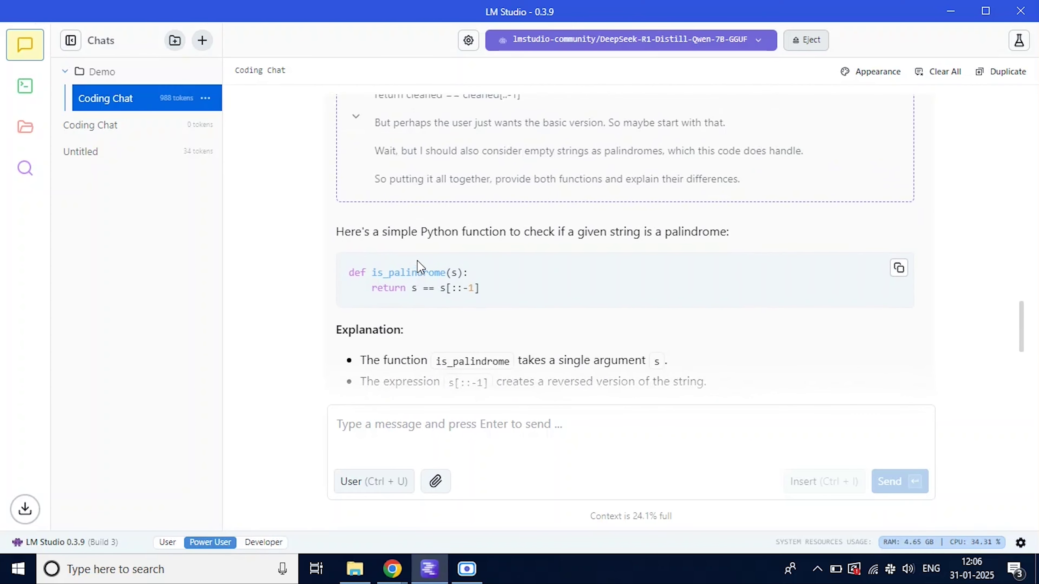
{"action": "scroll", "coordinate": [494, 174], "scroll_direction": "up", "scroll_amount": 10}
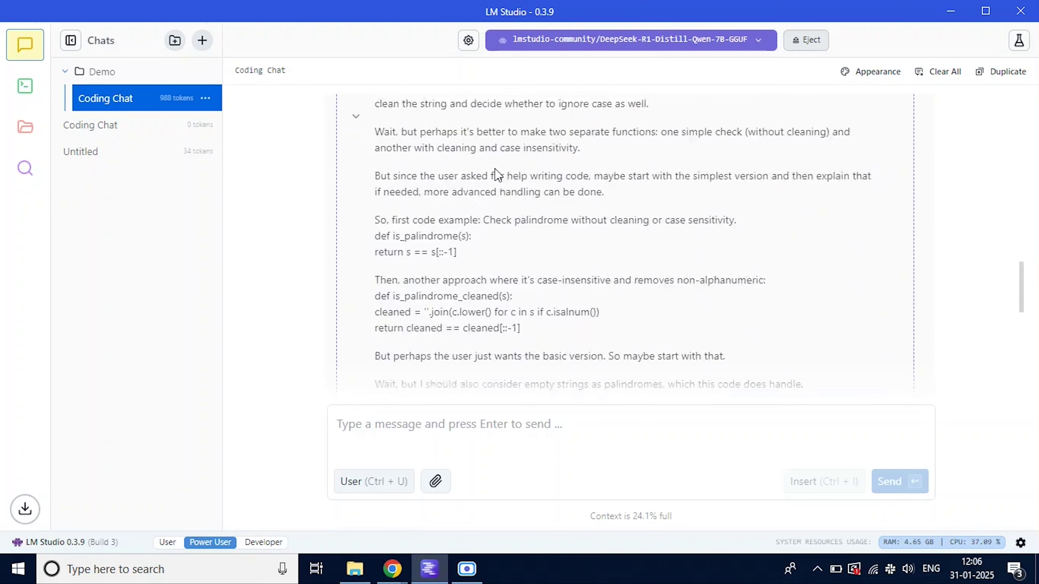
{"action": "scroll", "coordinate": [495, 172], "scroll_direction": "up", "scroll_amount": 10}
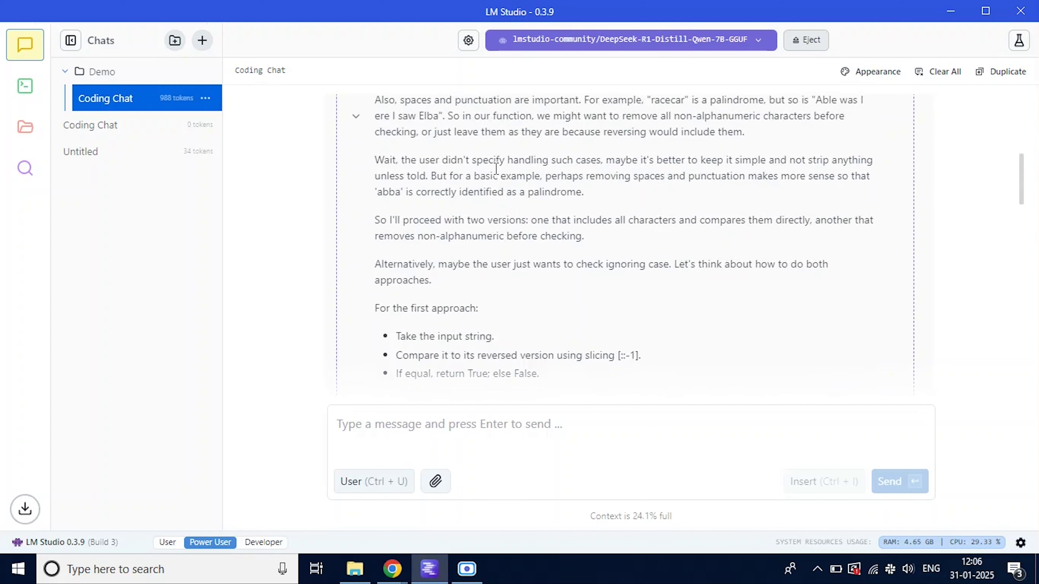
Step: Collapse and re-expand the Thoughts section, and review the response through to the is_palindrome code and its explanation
{"action": "left_click", "coordinate": [356, 119]}
{"action": "scroll", "coordinate": [321, 174], "scroll_direction": "up", "scroll_amount": 10}
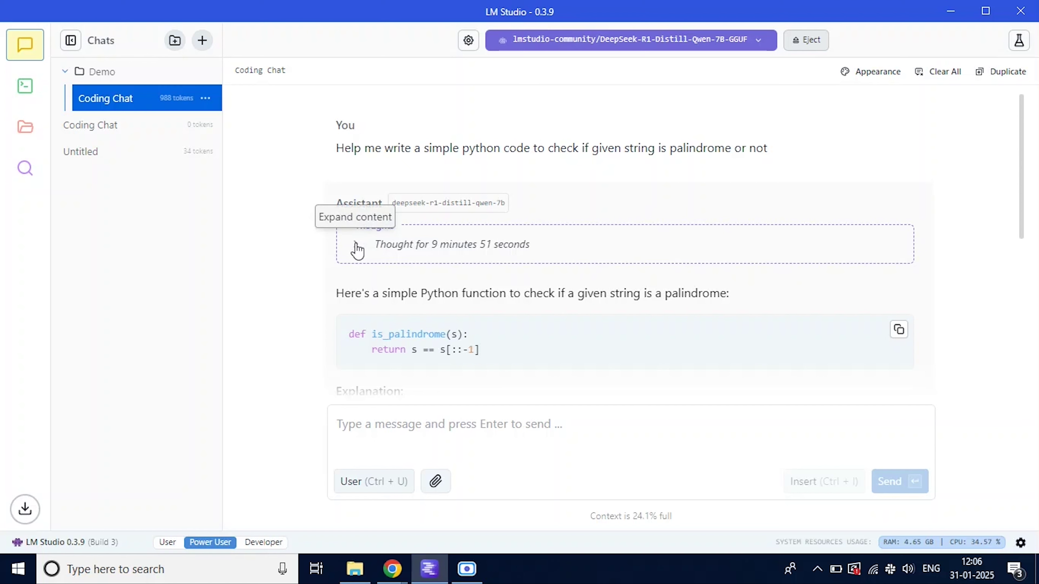
{"action": "left_click", "coordinate": [356, 248]}
{"action": "scroll", "coordinate": [464, 270], "scroll_direction": "down", "scroll_amount": 3}
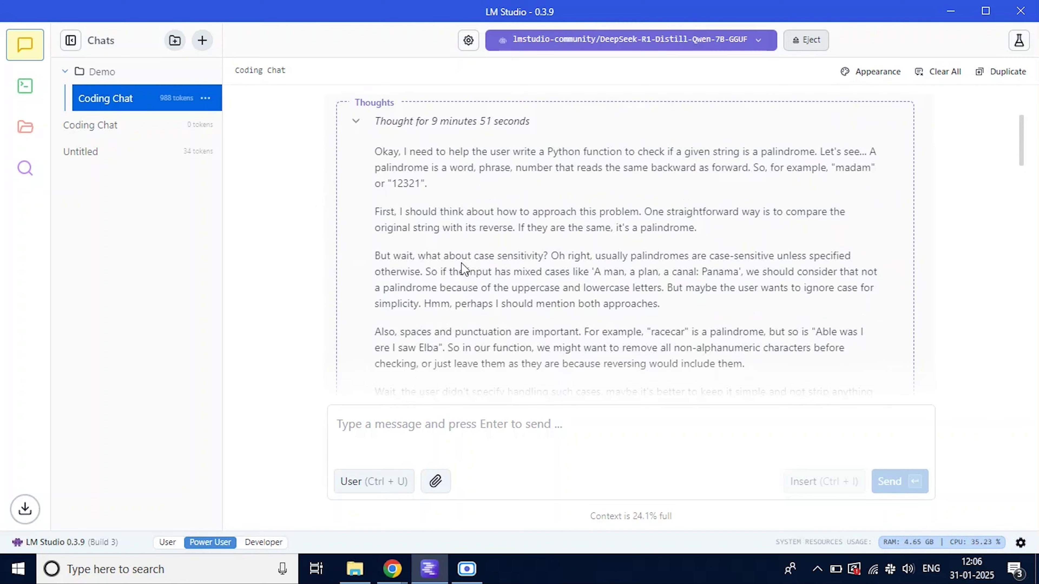
{"action": "scroll", "coordinate": [463, 270], "scroll_direction": "down", "scroll_amount": 15}
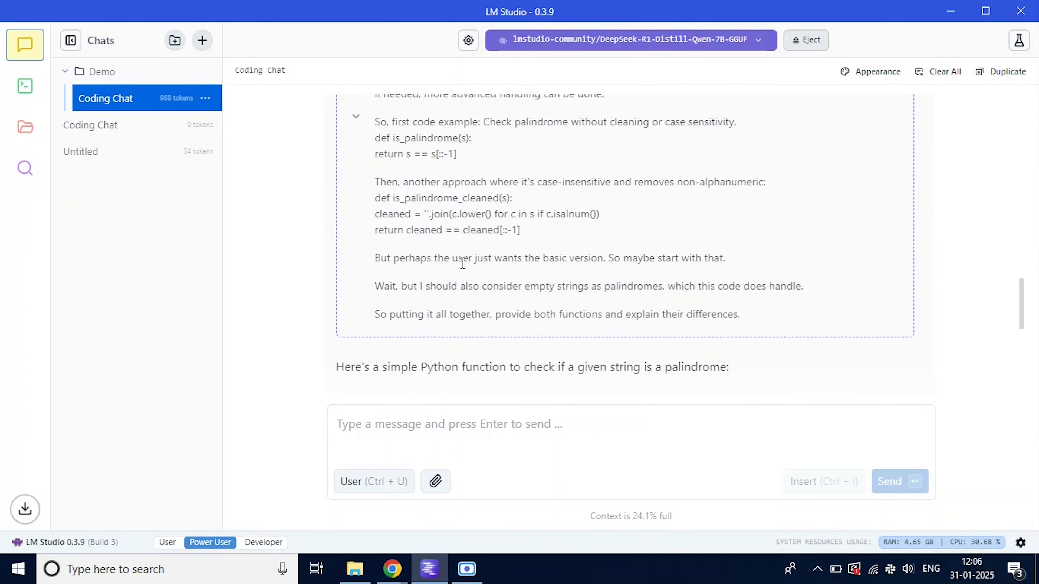
{"action": "scroll", "coordinate": [462, 263], "scroll_direction": "down", "scroll_amount": 5}
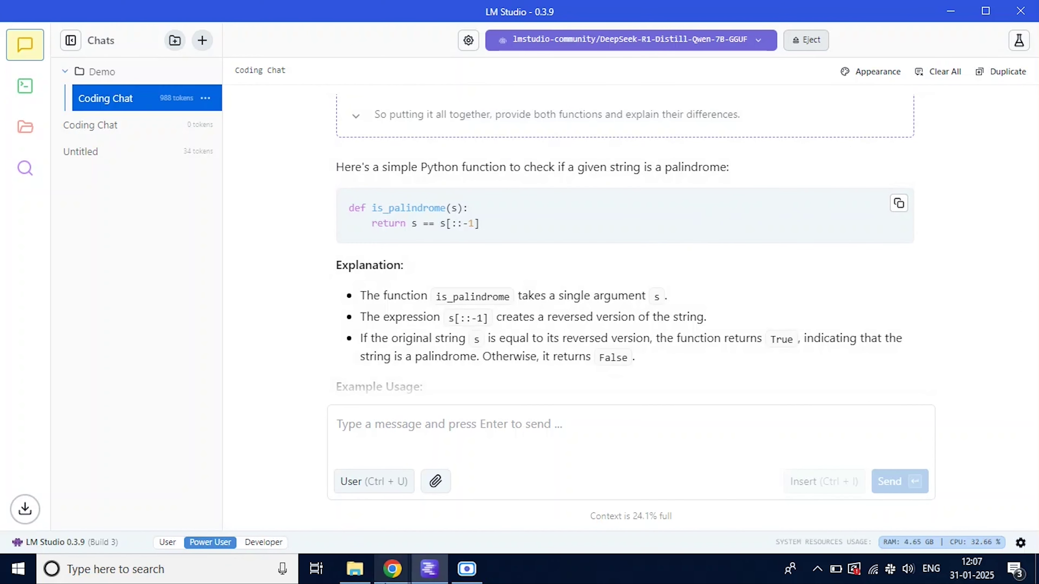
Step: Switch to the Programiz Python Online Compiler in Chrome and insert the two-line is_palindrome(s) function returning s == s[::-1] in main.py
{"action": "key", "text": "alt+Tab"}
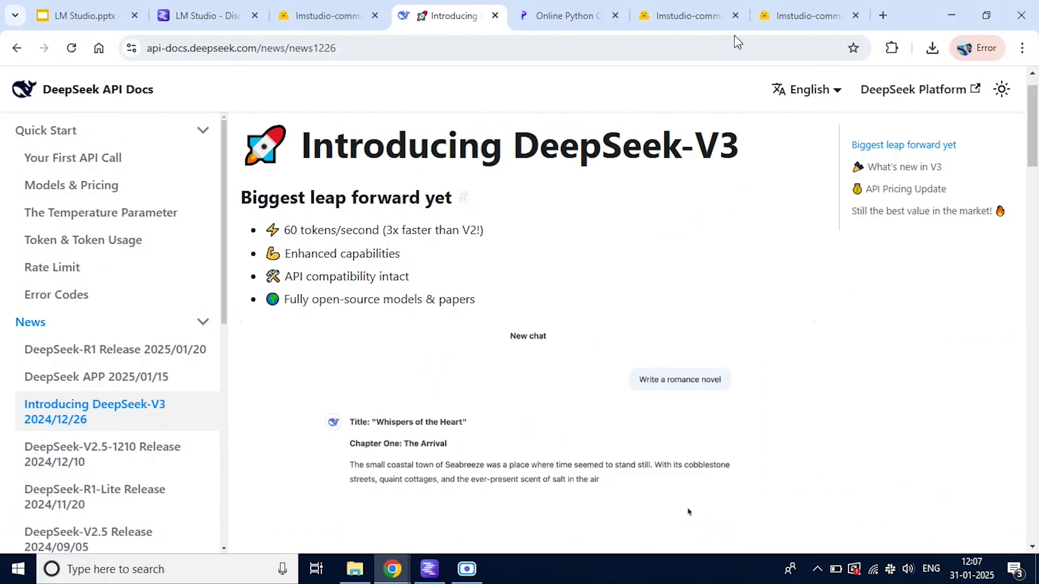
{"action": "left_click", "coordinate": [544, 12]}
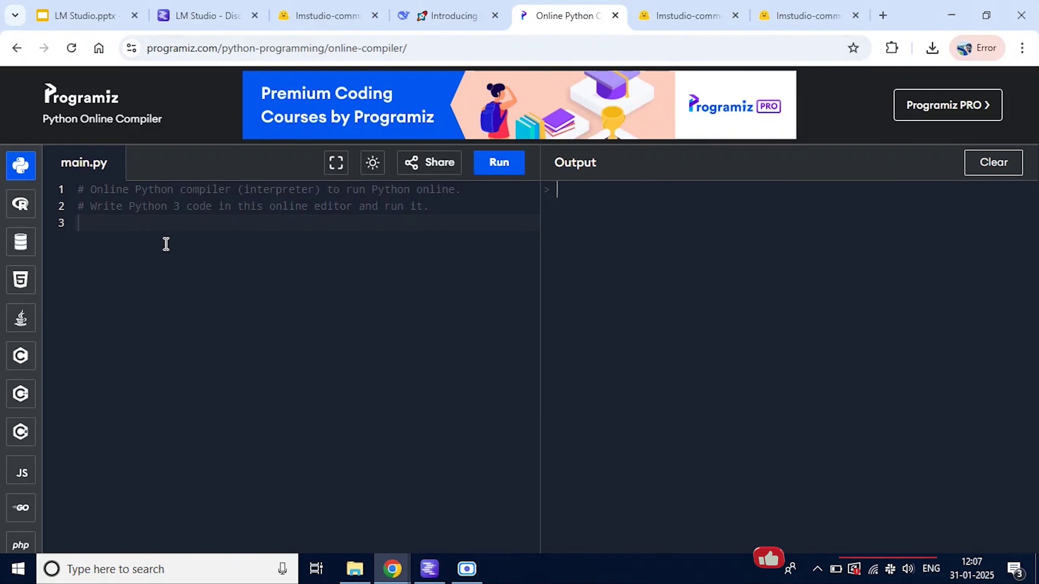
{"action": "type", "text": "def is_palindrome(s):     return s == s[::-1]"}
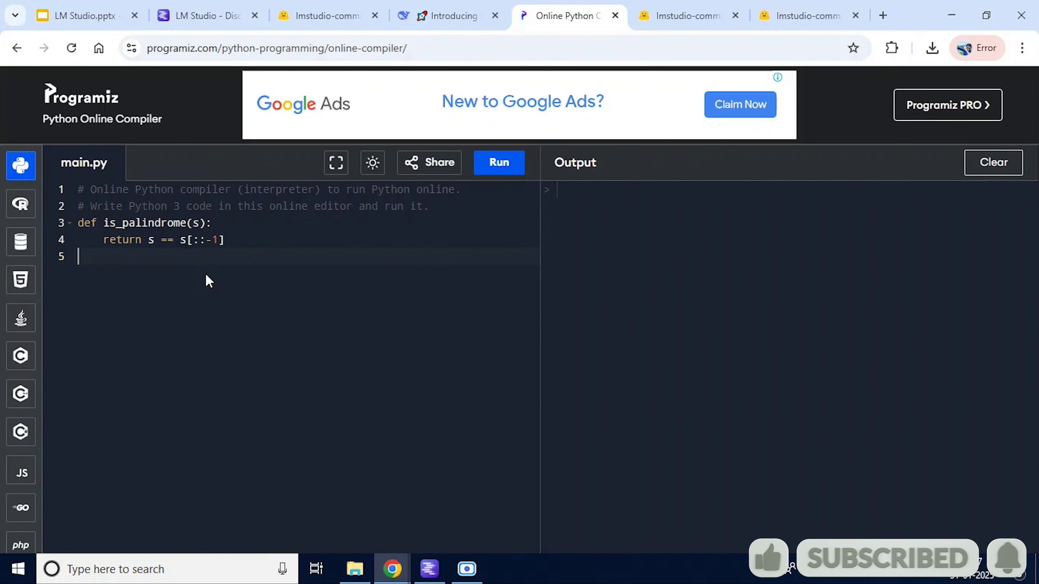
Step: Add print(is_palindrome("madam")) below the function in main.py, run the script and check the output
{"action": "type", "text": "print()"}
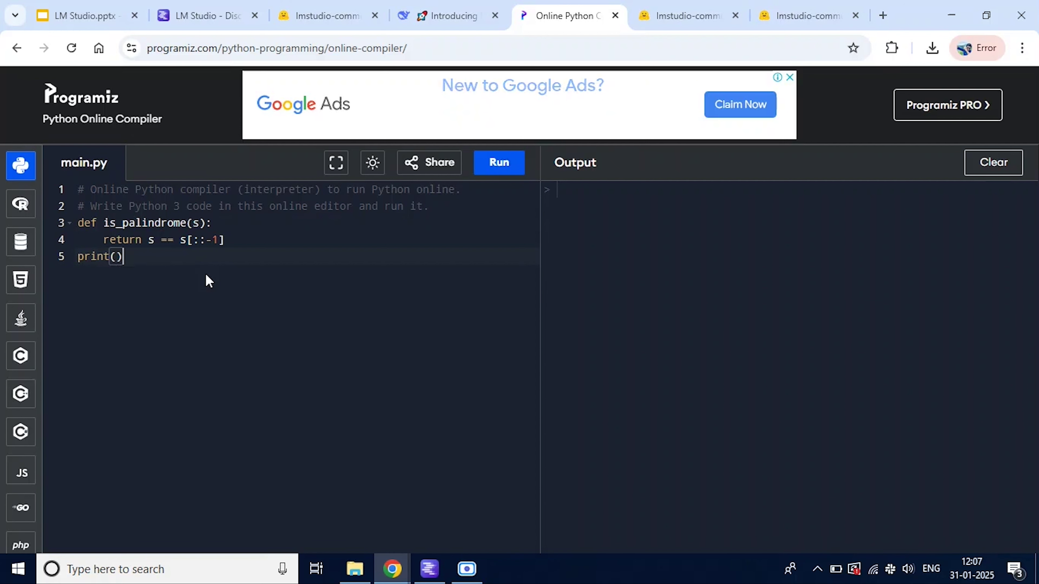
{"action": "double_click", "coordinate": [147, 222]}
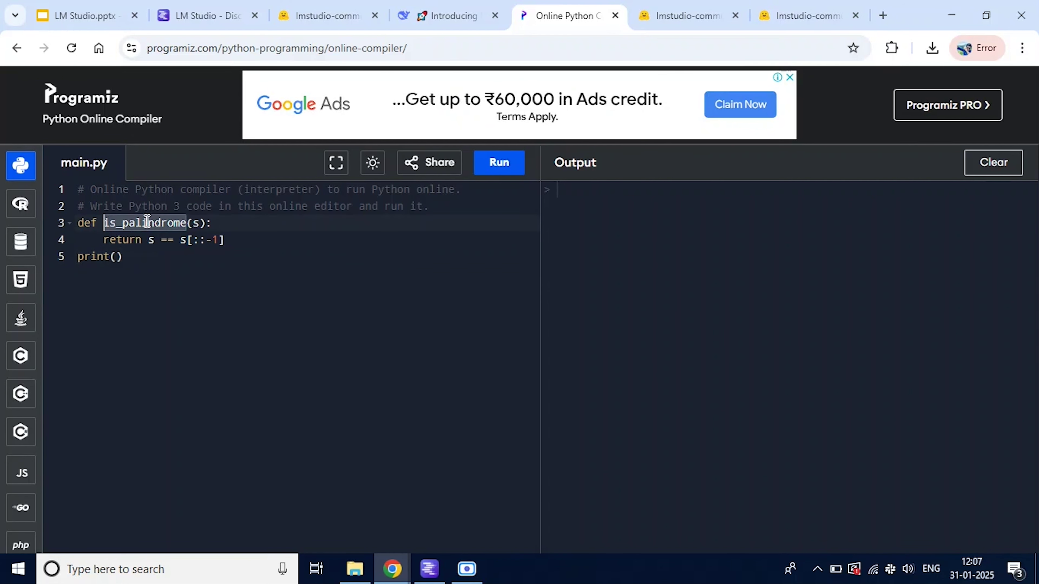
{"action": "key", "text": "ctrl+c"}
{"action": "left_click", "coordinate": [116, 257]}
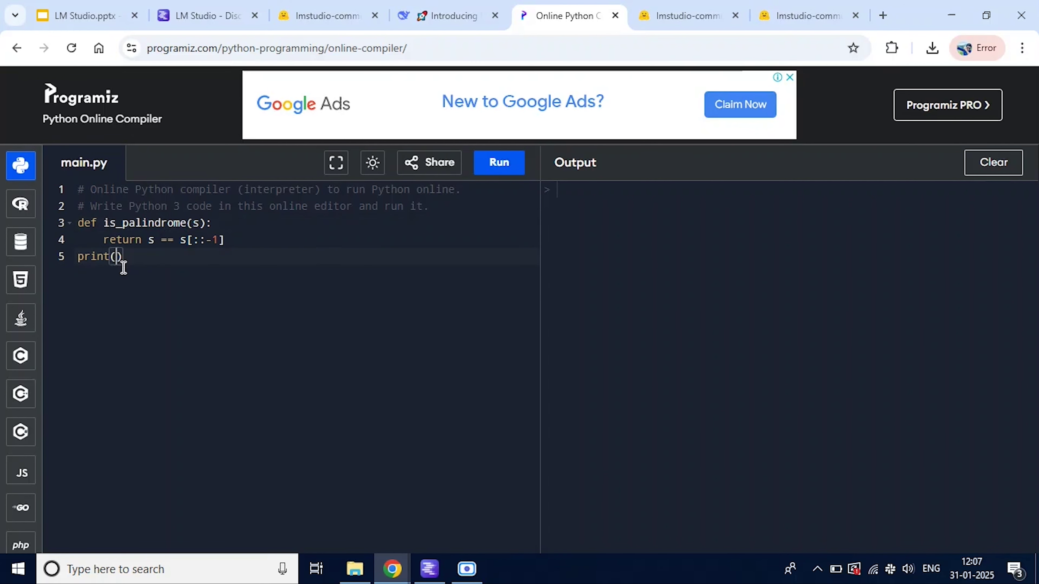
{"action": "key", "text": "ctrl+v"}
{"action": "type", "text": "()"}
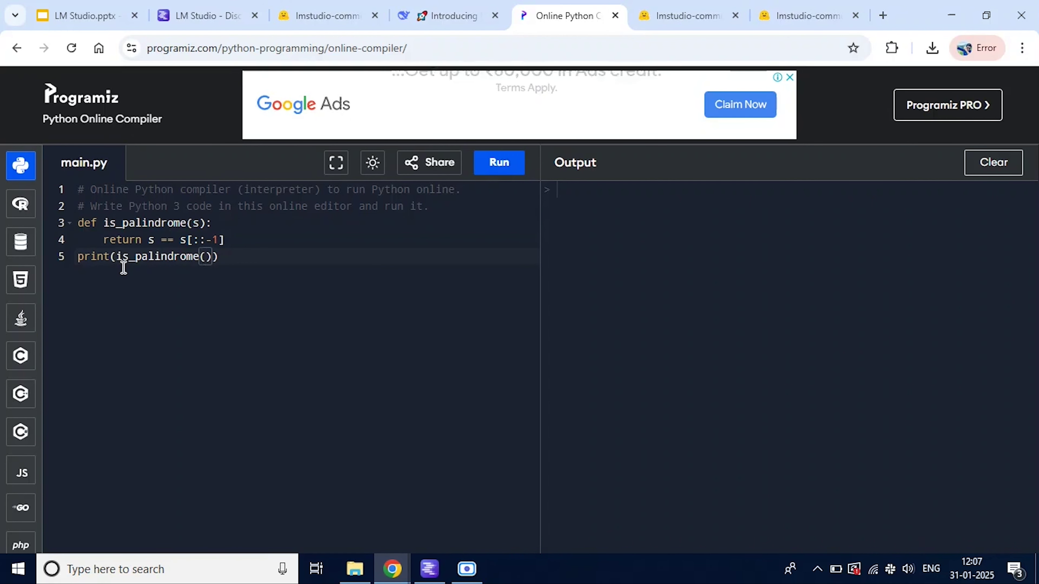
{"action": "type", "text": "\"madam"}
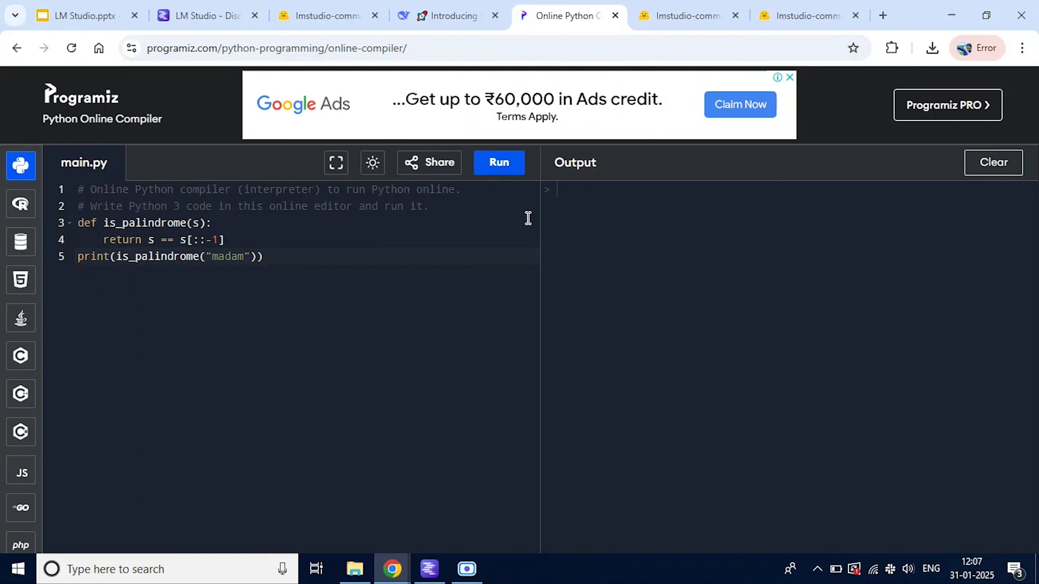
{"action": "left_click", "coordinate": [499, 166]}
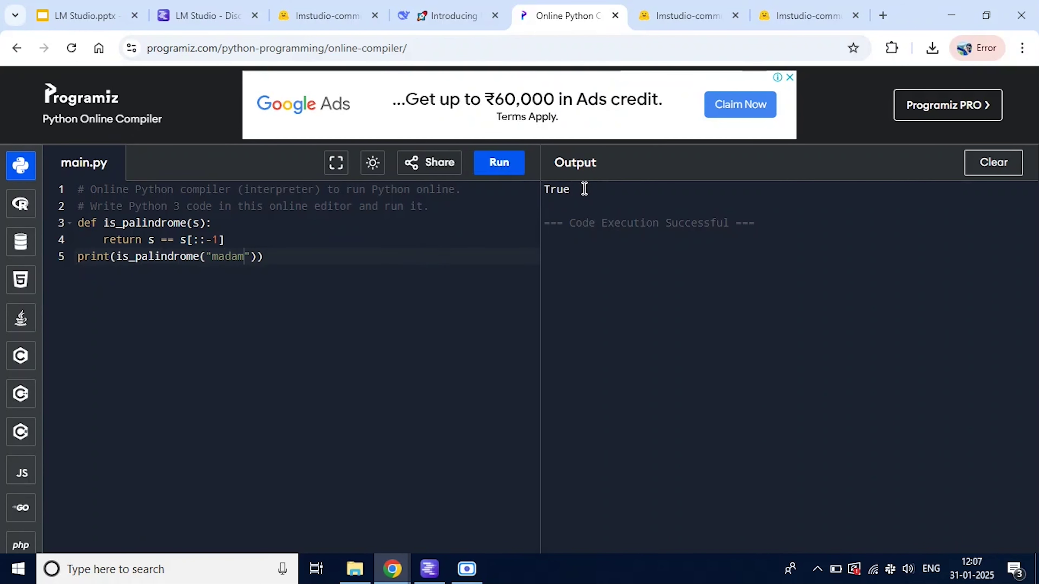
{"action": "left_click_drag", "start_coordinate": [584, 189], "coordinate": [529, 188]}
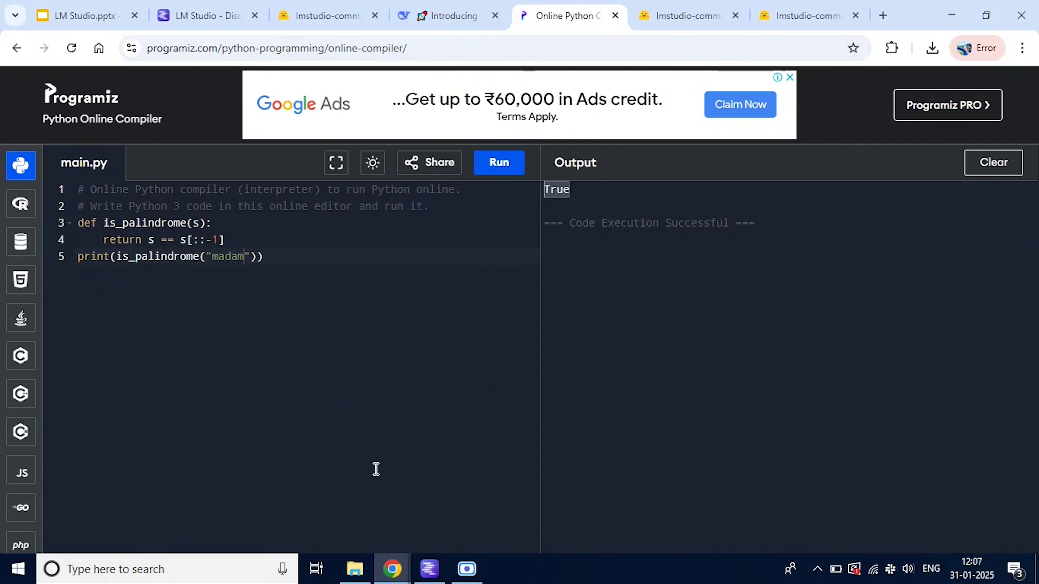
Step: Replace the test line in main.py with the three Example Usage print calls from the LM Studio answer (madam, racecar, apple) and run them
{"action": "left_click", "coordinate": [429, 569]}
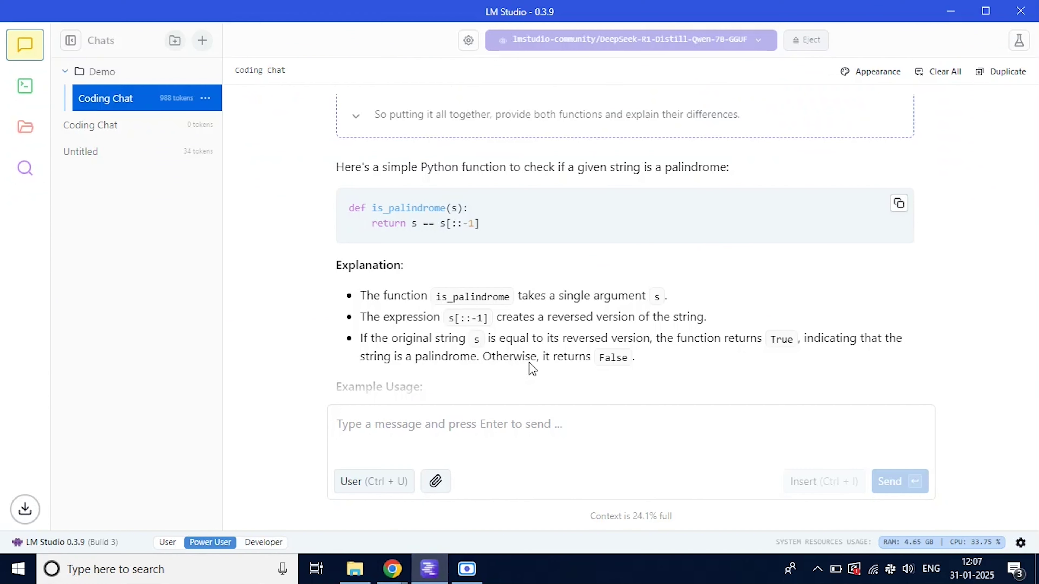
{"action": "scroll", "coordinate": [538, 298], "scroll_direction": "down", "scroll_amount": 4}
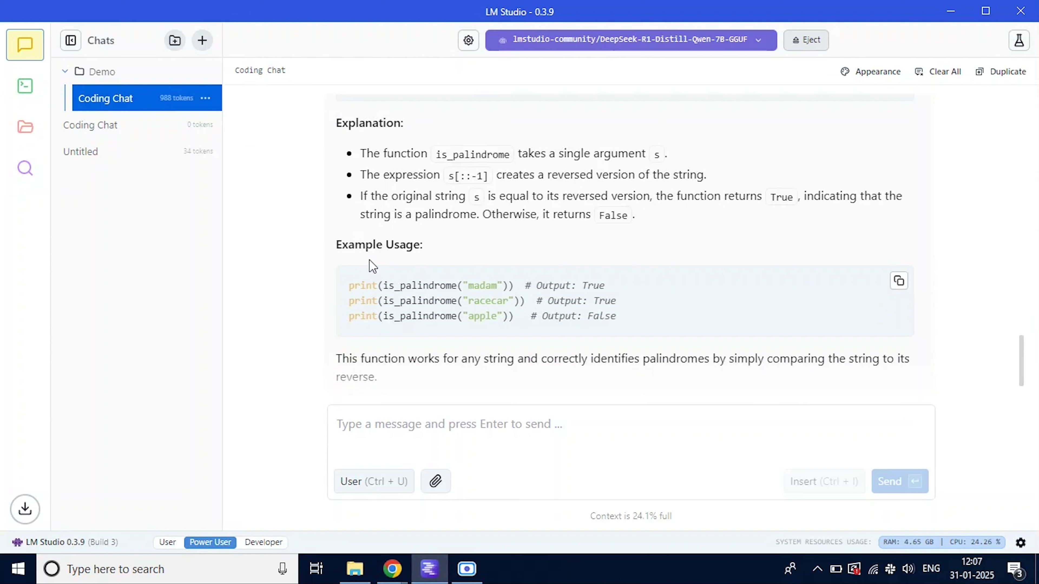
{"action": "left_click_drag", "start_coordinate": [518, 317], "coordinate": [310, 282]}
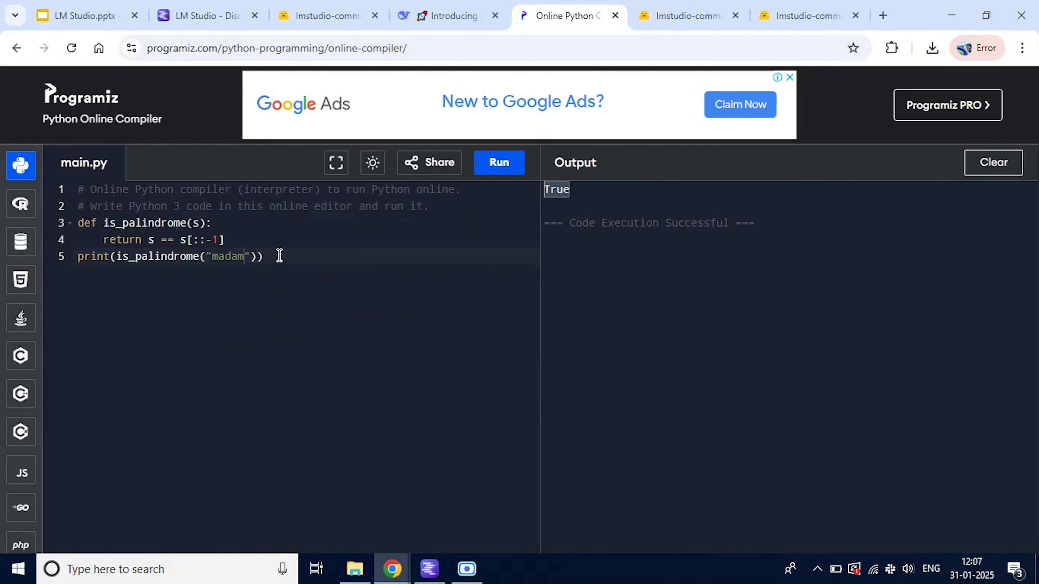
{"action": "left_click_drag", "start_coordinate": [280, 256], "coordinate": [55, 266]}
{"action": "key", "text": "ctrl+v"}
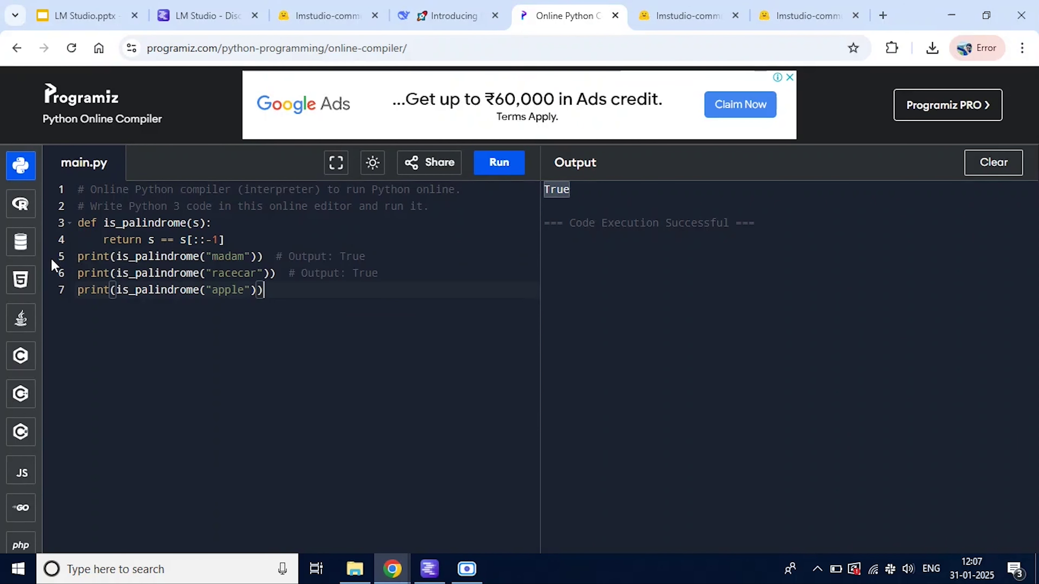
{"action": "left_click", "coordinate": [485, 160]}
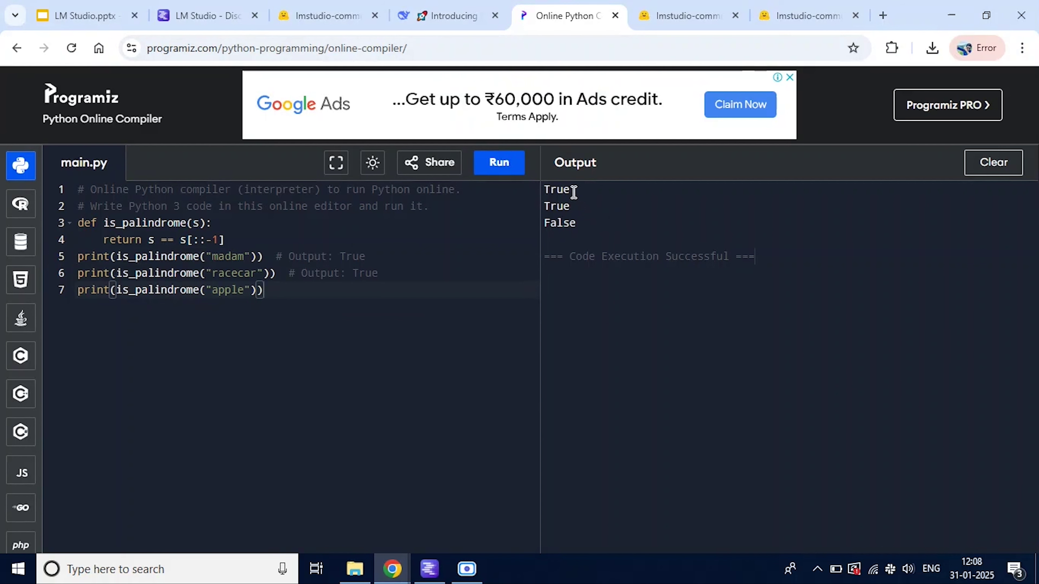
{"action": "left_click_drag", "start_coordinate": [574, 193], "coordinate": [587, 245]}
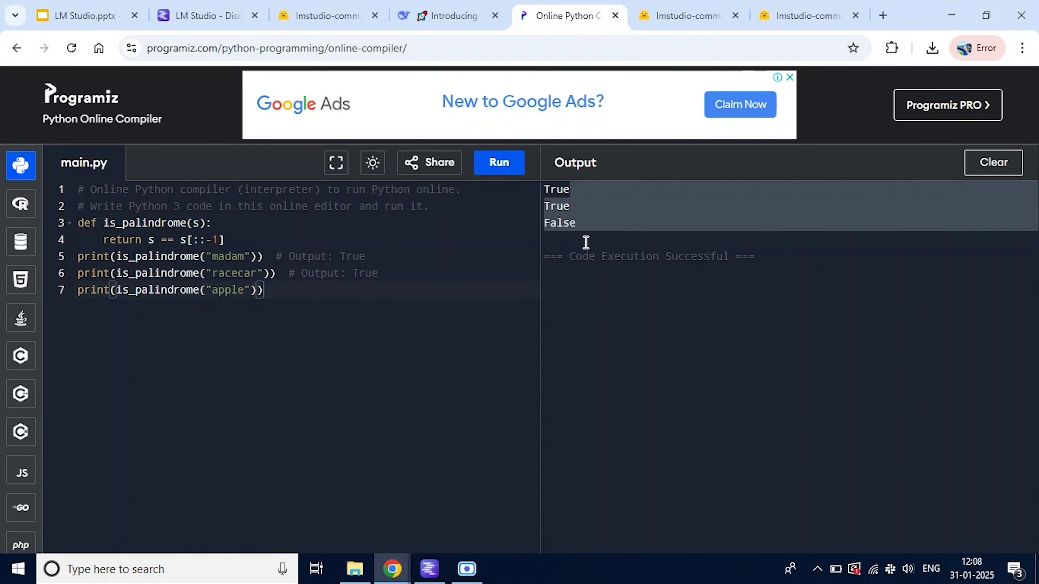
Step: Switch to LM Studio, attach RandomResume.pdf from Downloads to the Coding Chat message, and look over the list of available models
{"action": "left_click", "coordinate": [429, 569]}
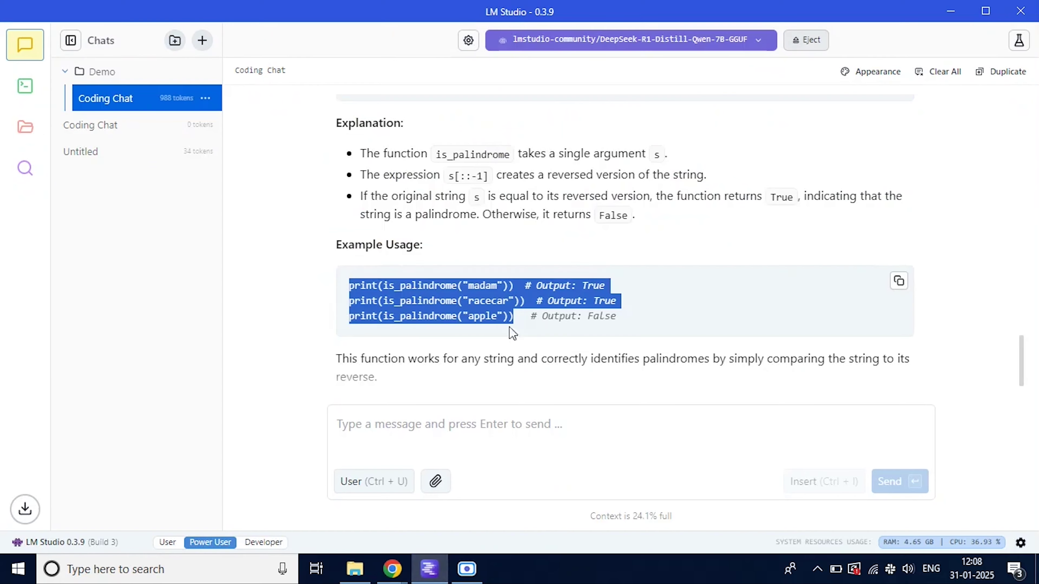
{"action": "scroll", "coordinate": [411, 252], "scroll_direction": "up", "scroll_amount": 3}
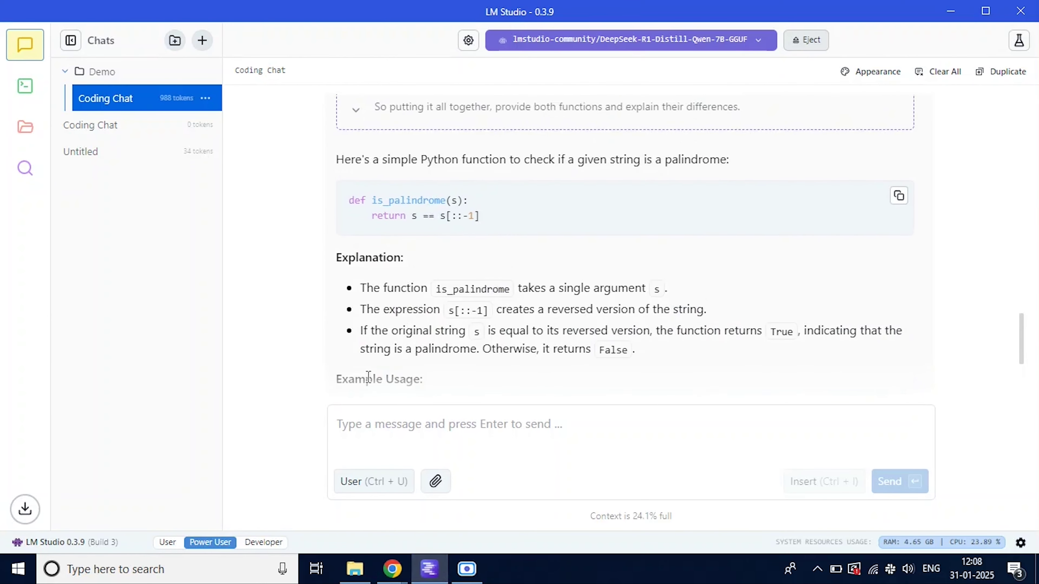
{"action": "left_click", "coordinate": [435, 483]}
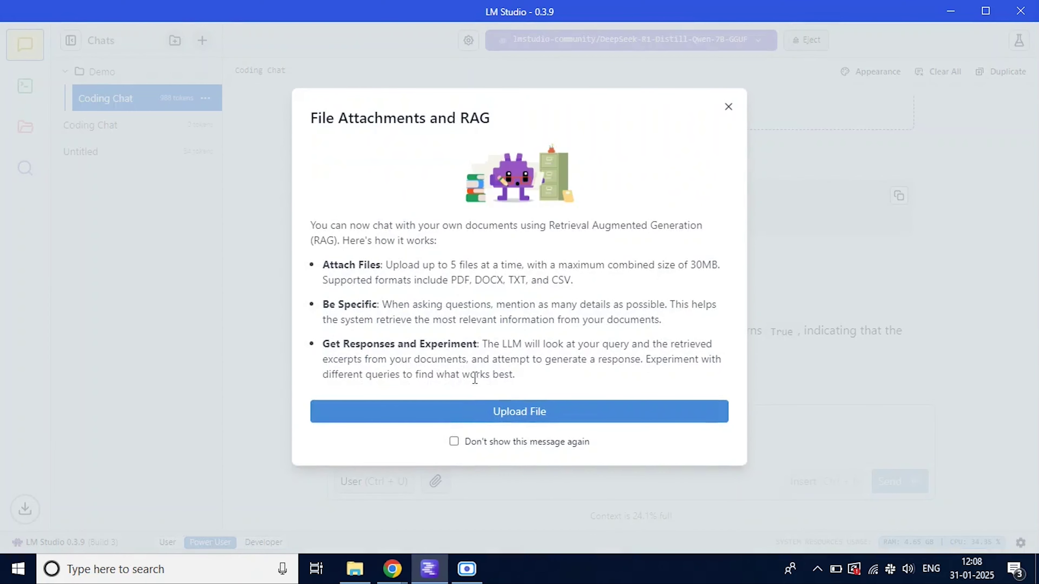
{"action": "left_click", "coordinate": [465, 422]}
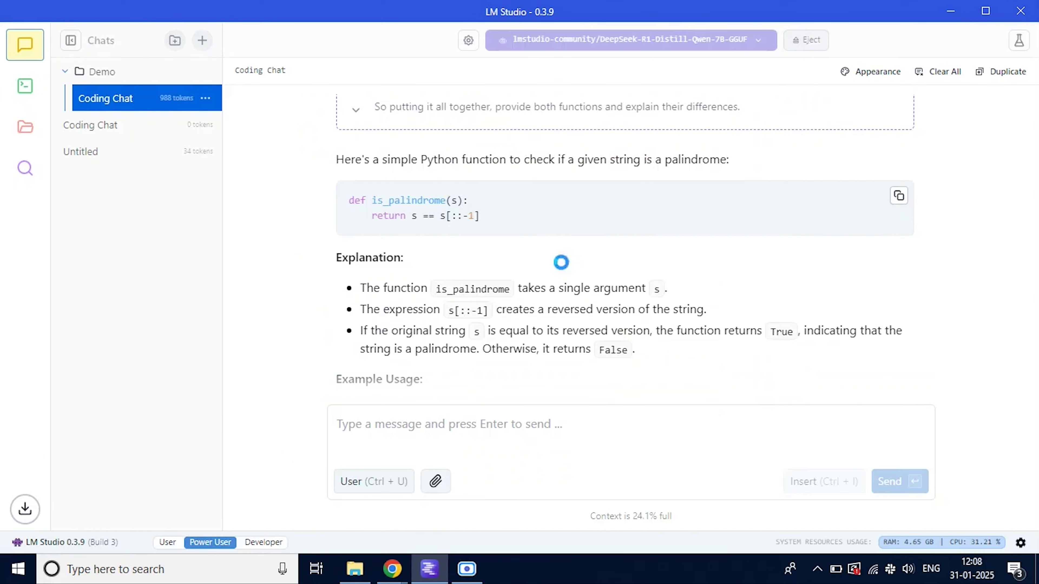
{"action": "left_click", "coordinate": [278, 122]}
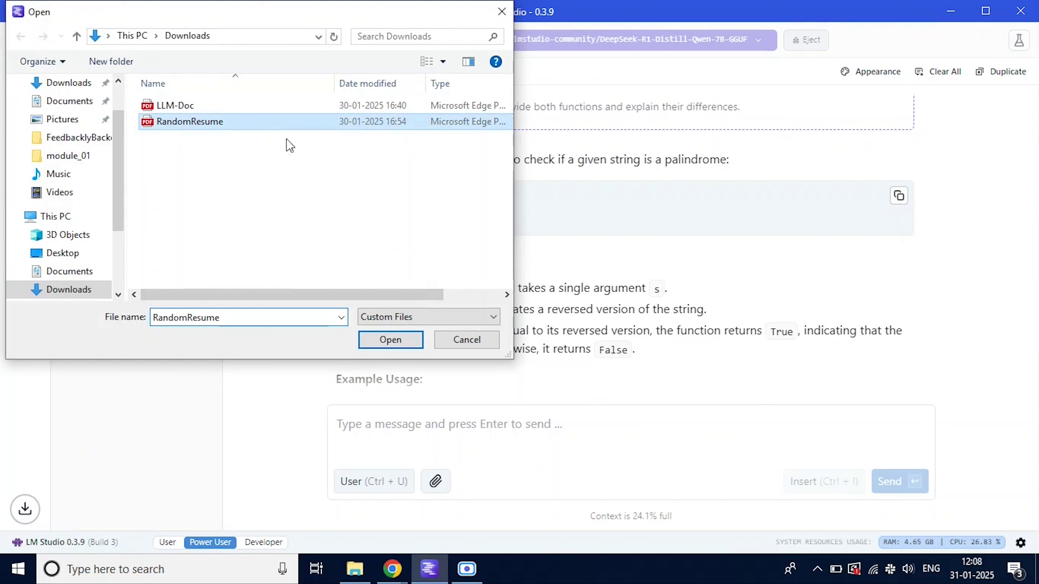
{"action": "left_click", "coordinate": [414, 342]}
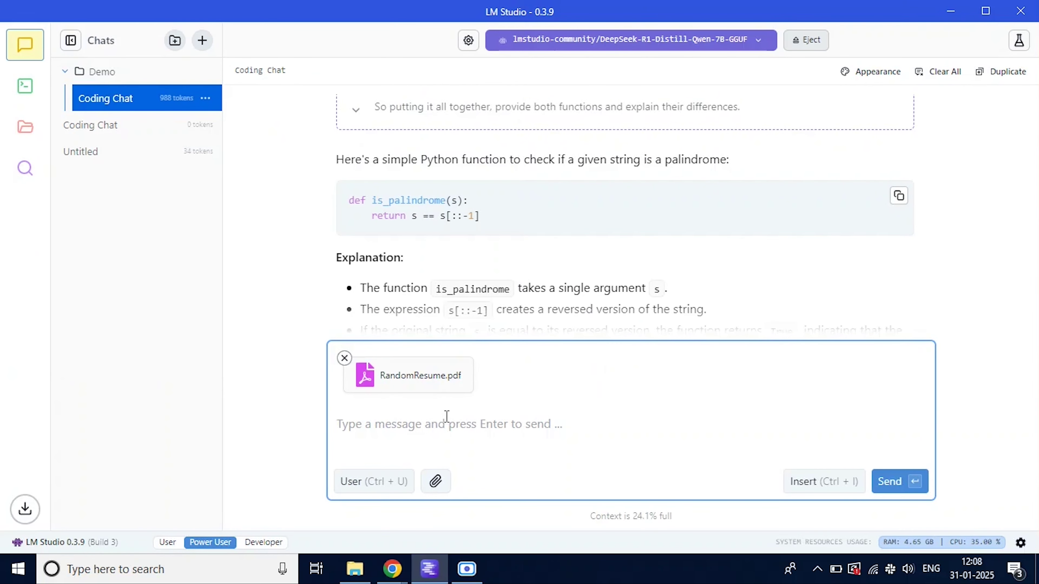
{"action": "left_click", "coordinate": [639, 40]}
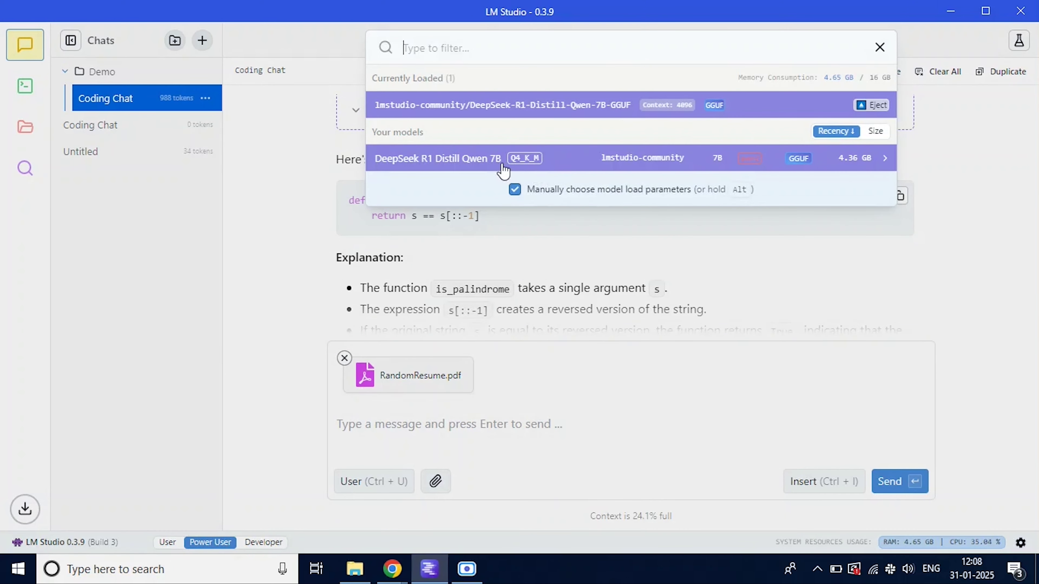
{"action": "left_click", "coordinate": [272, 240]}
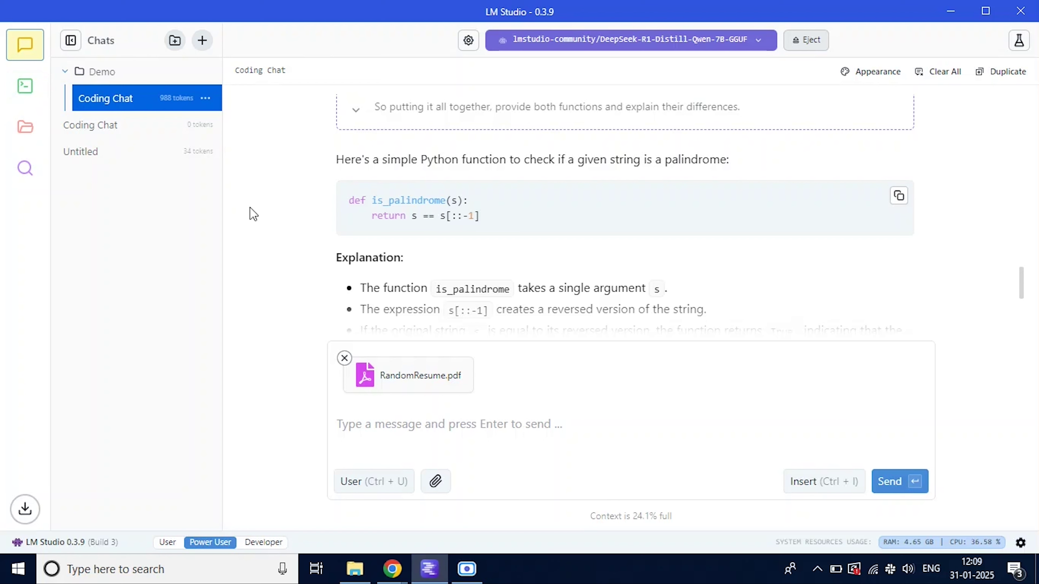
Step: Go to LM Studio's developer view and start the local server
{"action": "left_click", "coordinate": [25, 86]}
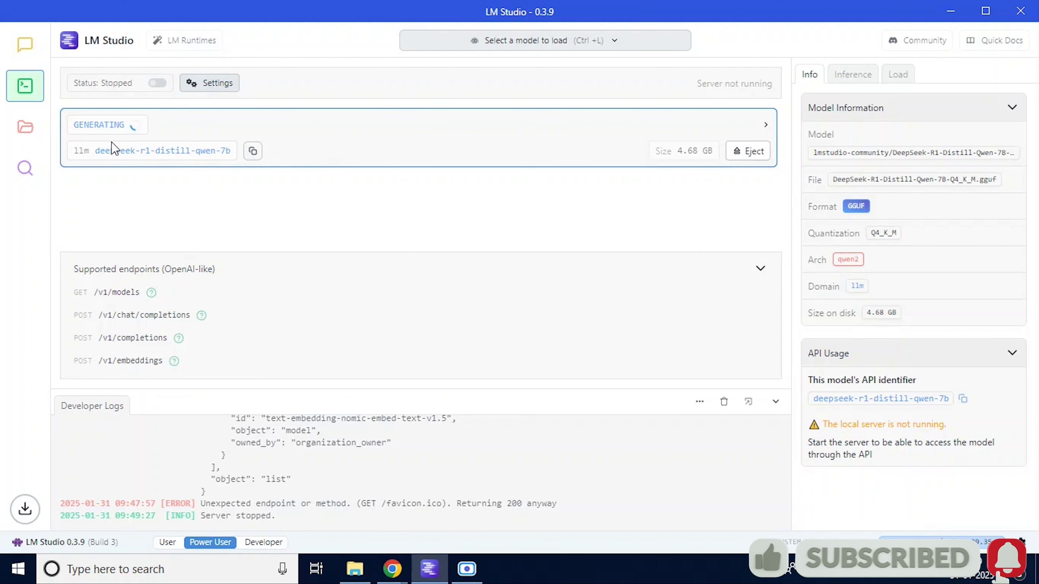
{"action": "triple_click", "coordinate": [76, 86]}
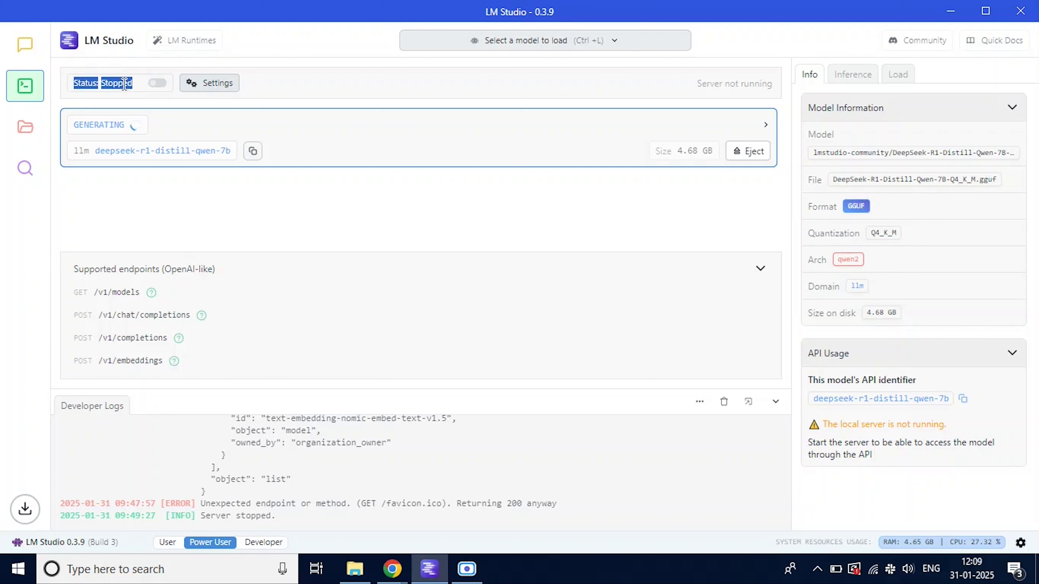
{"action": "left_click", "coordinate": [157, 84]}
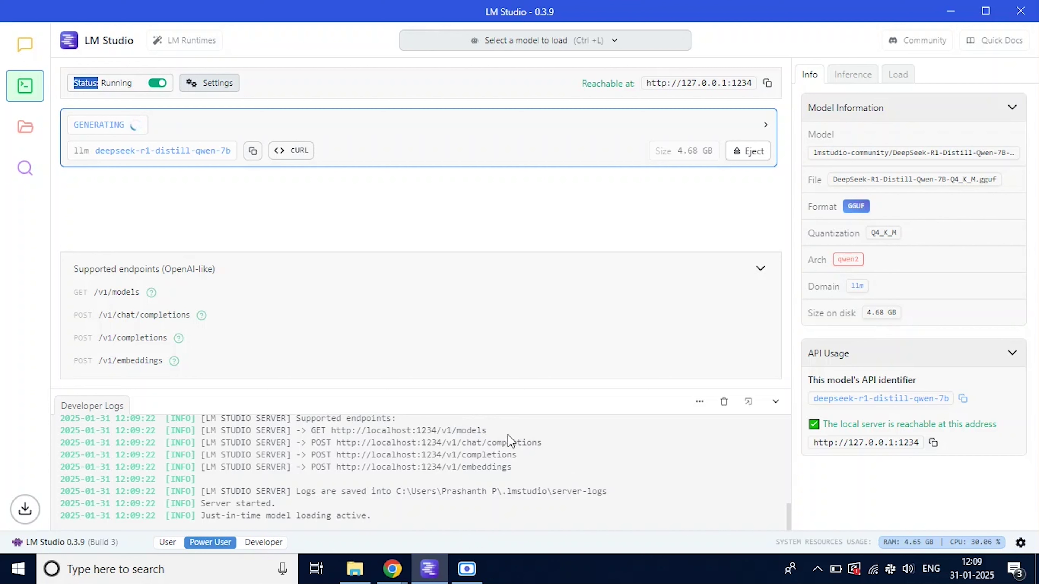
{"action": "left_click_drag", "start_coordinate": [493, 429], "coordinate": [377, 448]}
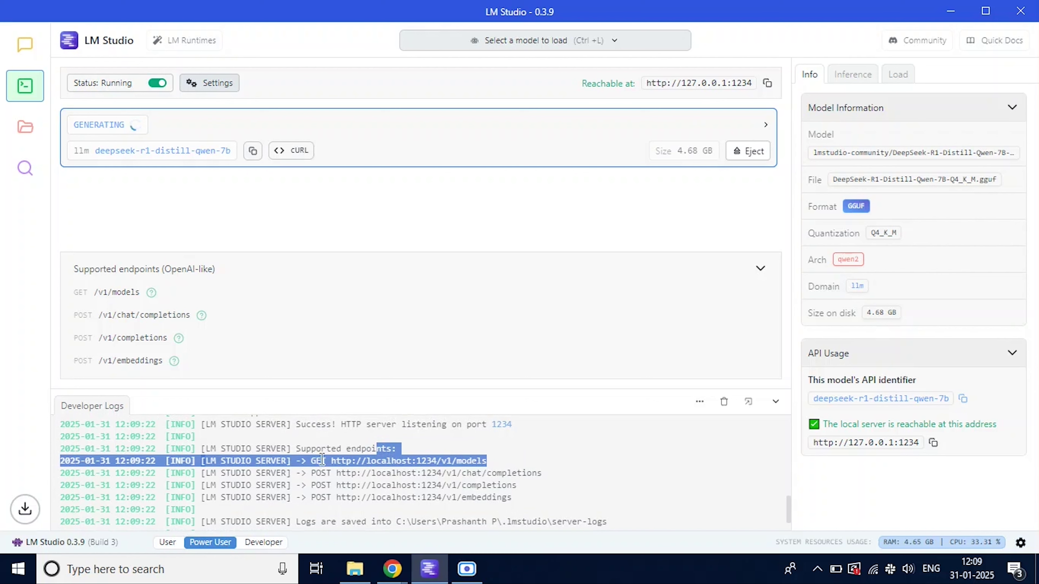
{"action": "left_click", "coordinate": [331, 461]}
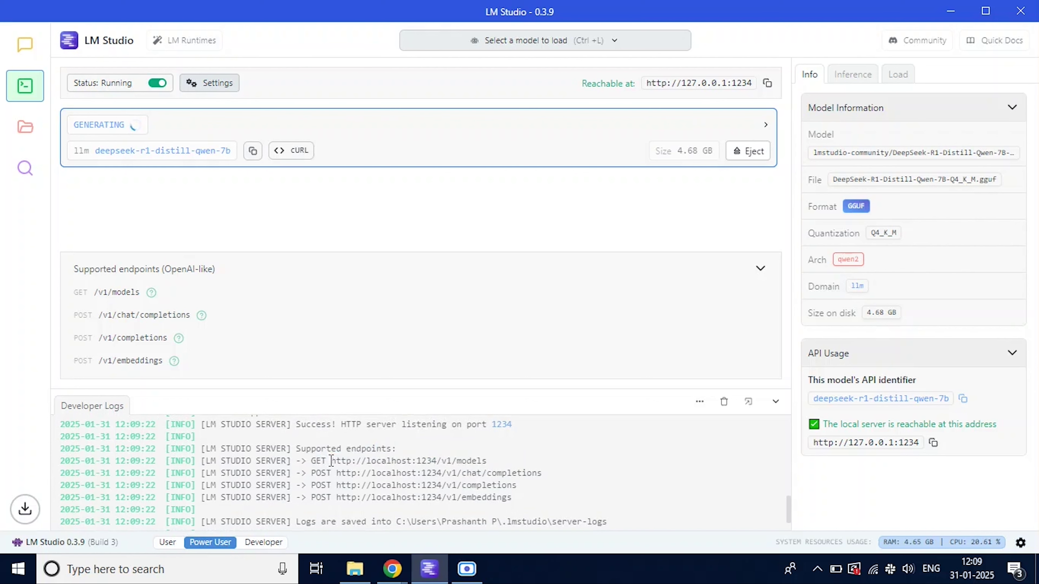
{"action": "left_click_drag", "start_coordinate": [332, 461], "coordinate": [493, 466]}
{"action": "key", "text": "ctrl+c"}
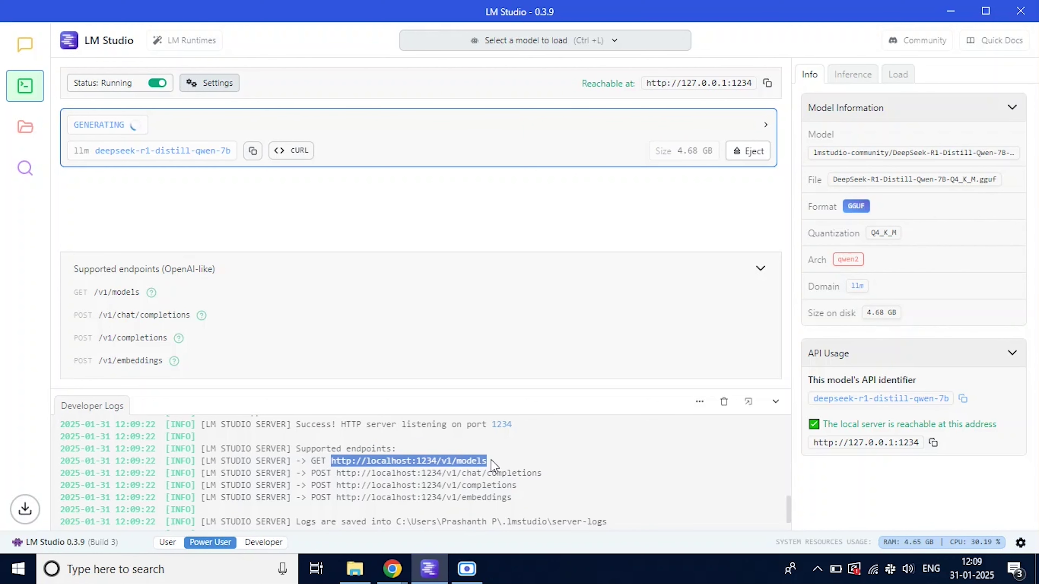
{"action": "key", "text": "alt+Tab"}
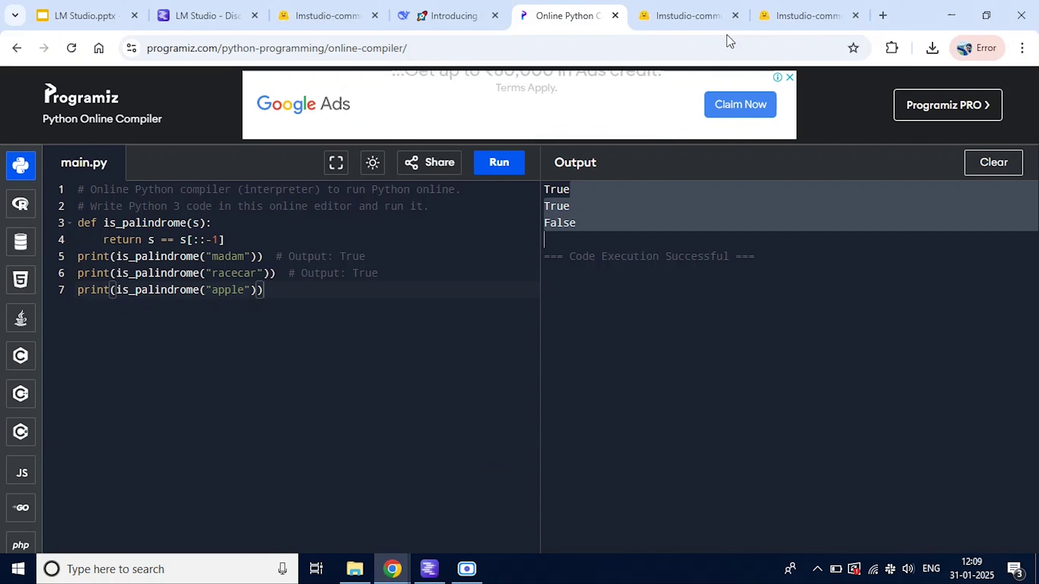
{"action": "left_click", "coordinate": [882, 15]}
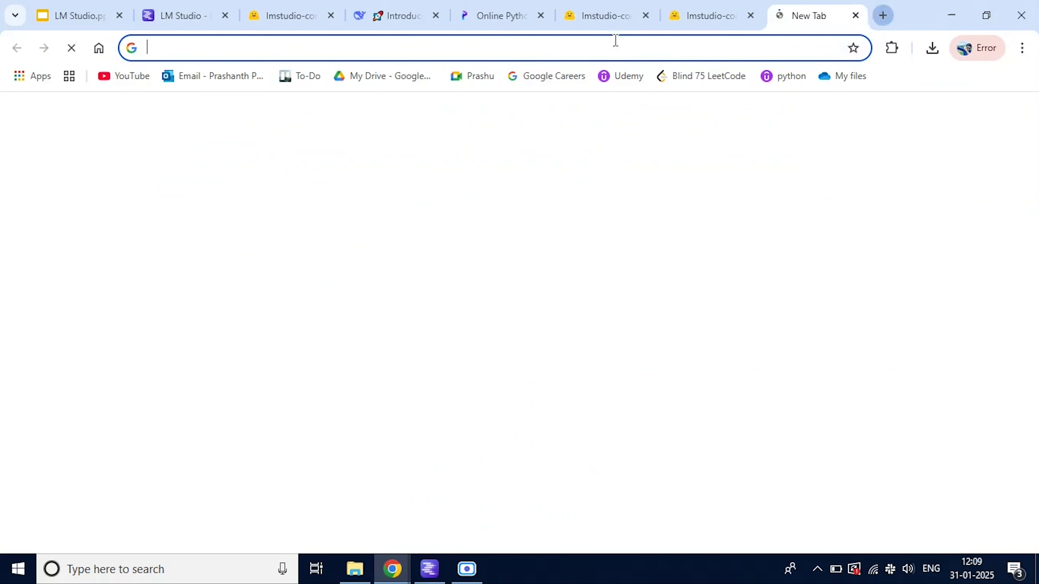
{"action": "left_click", "coordinate": [583, 48]}
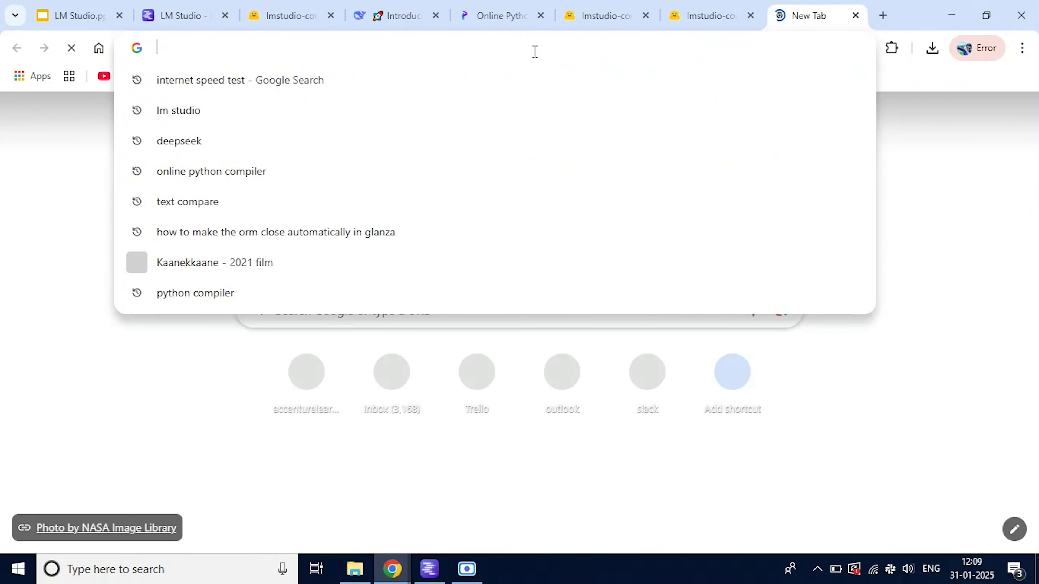
{"action": "key", "text": "ctrl+v"}
{"action": "key", "text": "Return"}
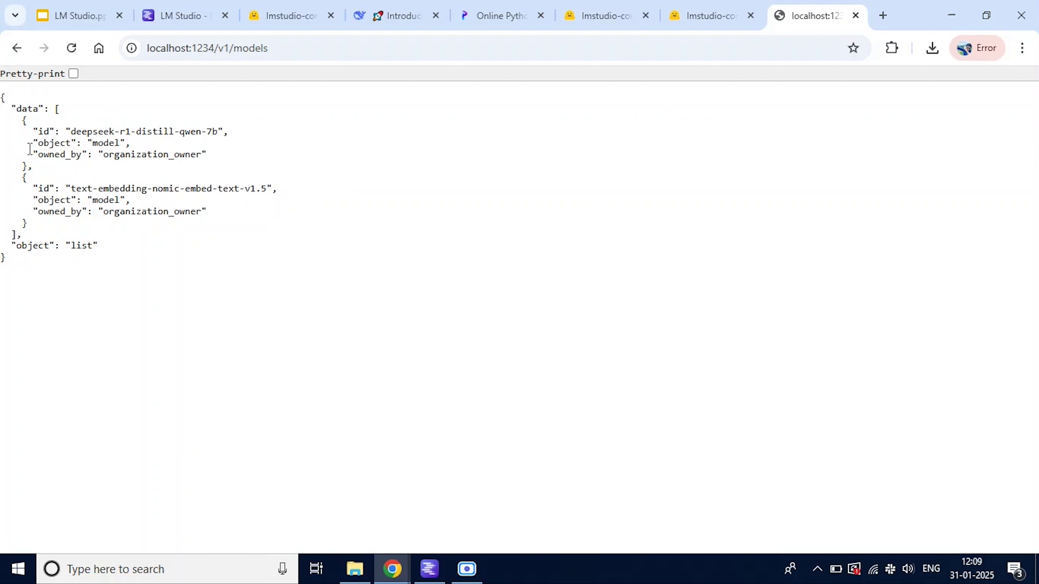
Step: Examine the two model entries in the JSON returned by the models endpoint
{"action": "left_click_drag", "start_coordinate": [25, 164], "coordinate": [15, 121]}
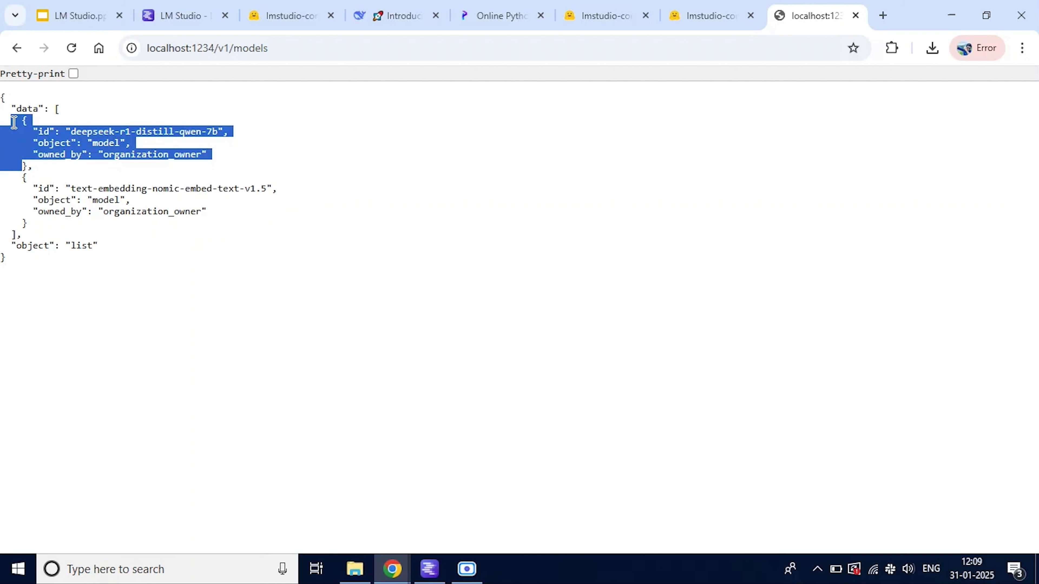
{"action": "left_click", "coordinate": [48, 195]}
{"action": "left_click_drag", "start_coordinate": [48, 196], "coordinate": [37, 191]}
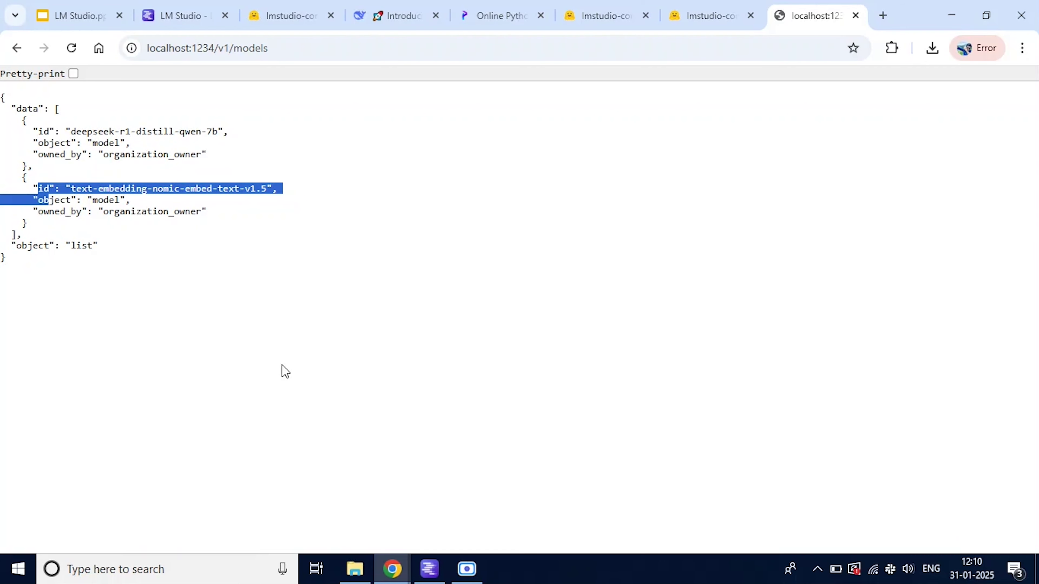
Step: Switch back to LM Studio and open the Quick Docs for the local server API
{"action": "left_click", "coordinate": [429, 569]}
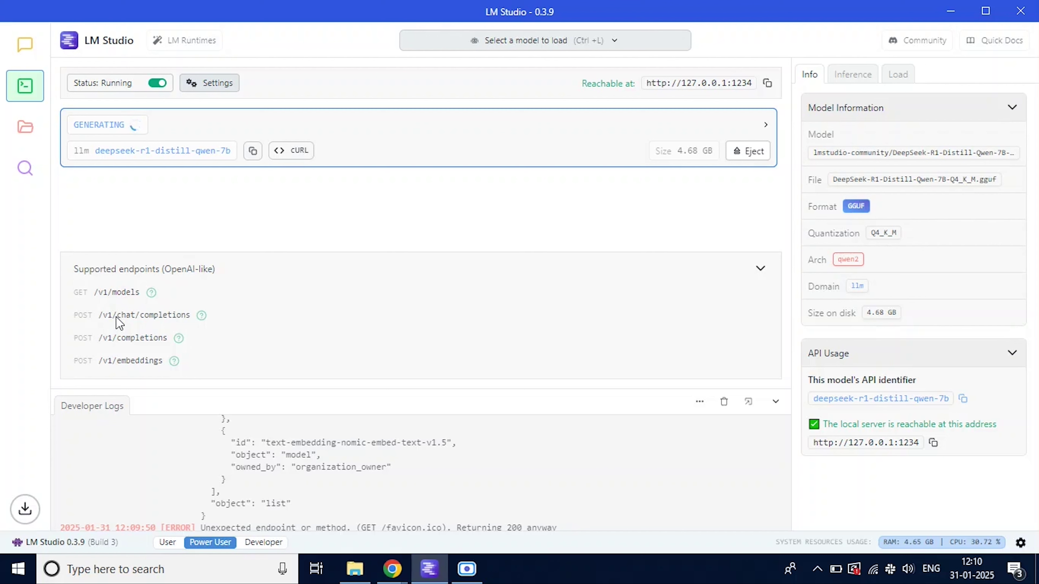
{"action": "left_click", "coordinate": [998, 46]}
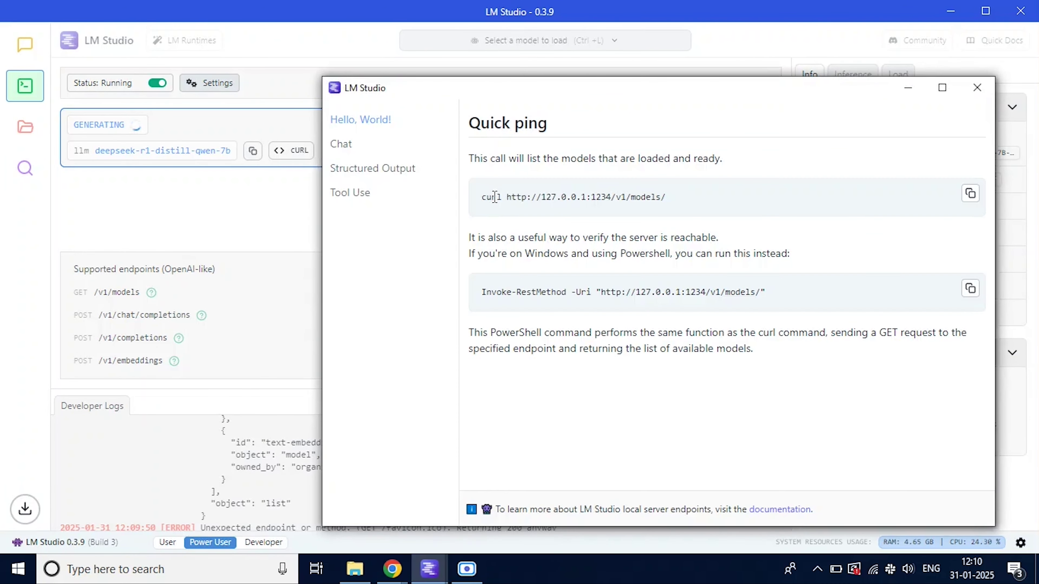
Step: Read the Quick ping curl command for listing models and the Chat Completions example with its /v1/chat/completions endpoint
{"action": "left_click_drag", "start_coordinate": [482, 197], "coordinate": [680, 200]}
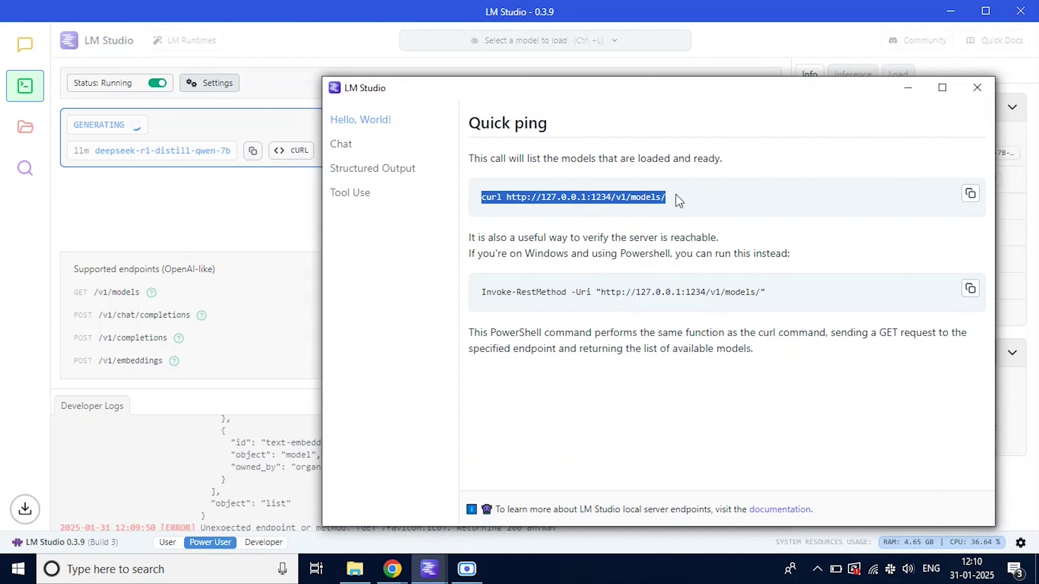
{"action": "left_click", "coordinate": [340, 147]}
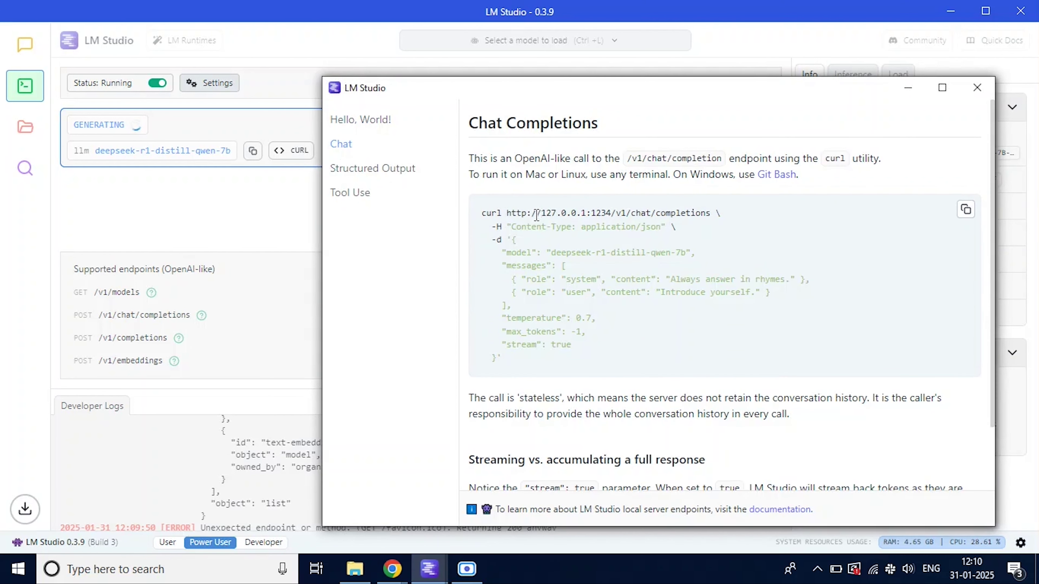
{"action": "left_click_drag", "start_coordinate": [537, 214], "coordinate": [711, 213]}
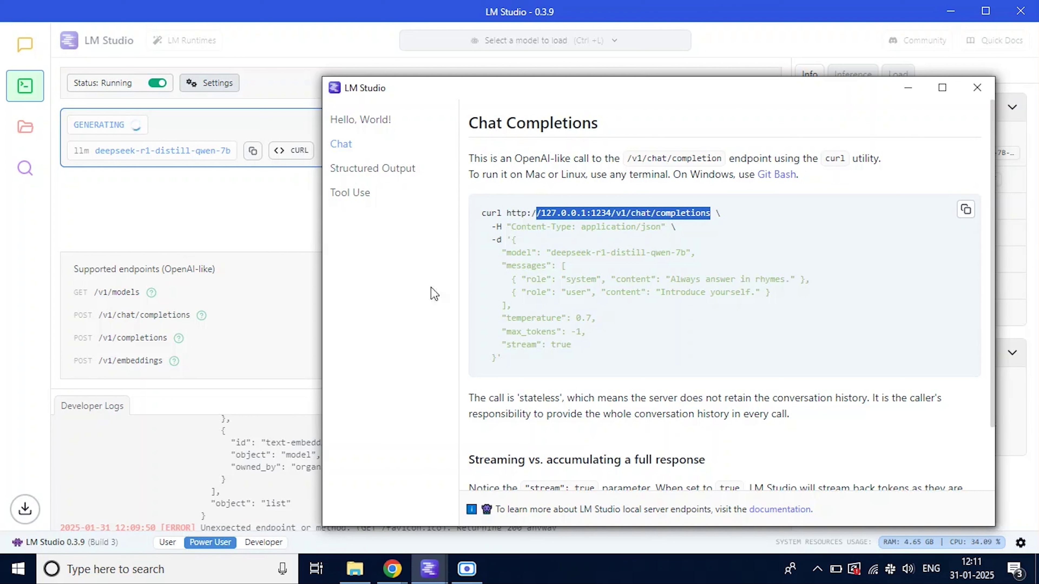
Step: Read the Structured Output documentation through its curl example, including the messages and the JSON schema response format
{"action": "left_click", "coordinate": [378, 175]}
{"action": "scroll", "coordinate": [605, 311], "scroll_direction": "down", "scroll_amount": 2}
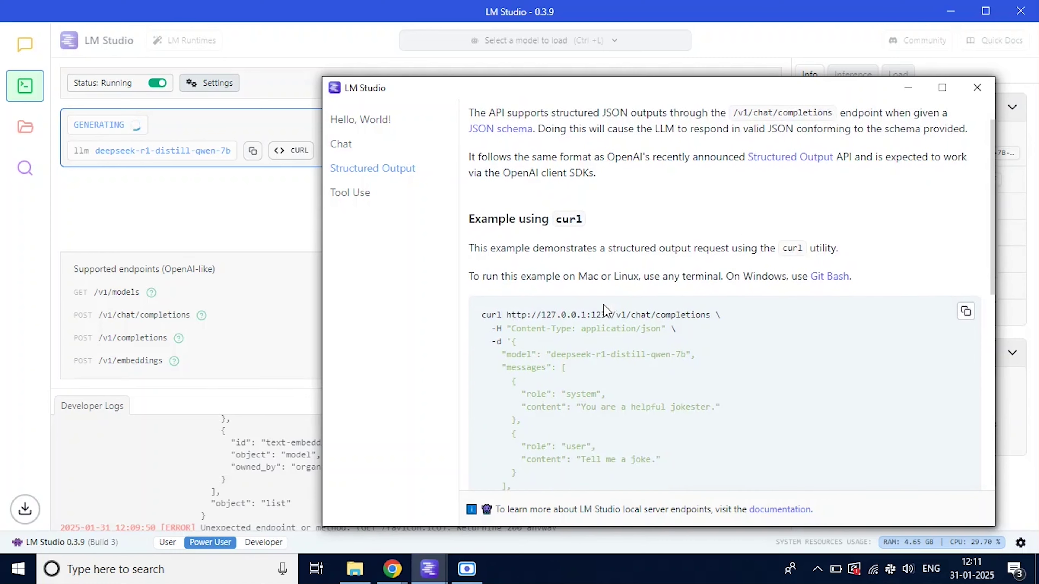
{"action": "scroll", "coordinate": [605, 311], "scroll_direction": "down", "scroll_amount": 3}
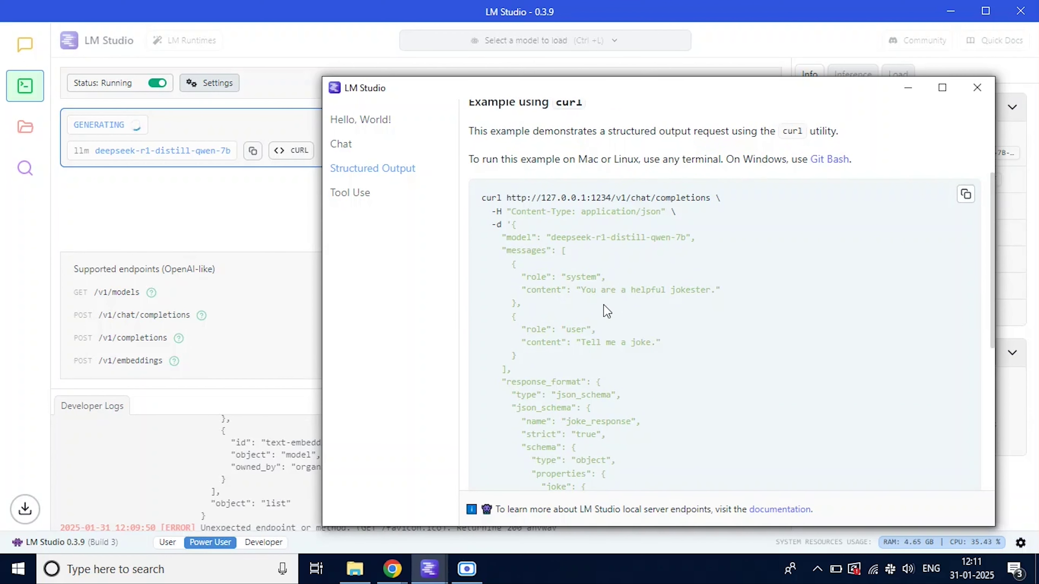
{"action": "scroll", "coordinate": [607, 312], "scroll_direction": "down", "scroll_amount": 2}
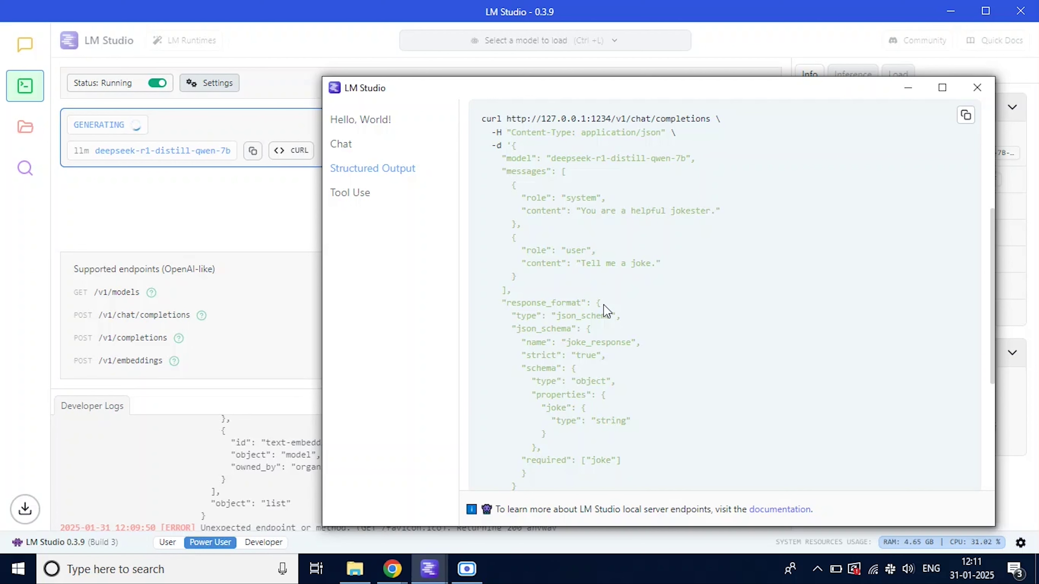
Step: Leave the Quick Docs and show the locally downloaded LLMs in My Models
{"action": "left_click", "coordinate": [110, 176]}
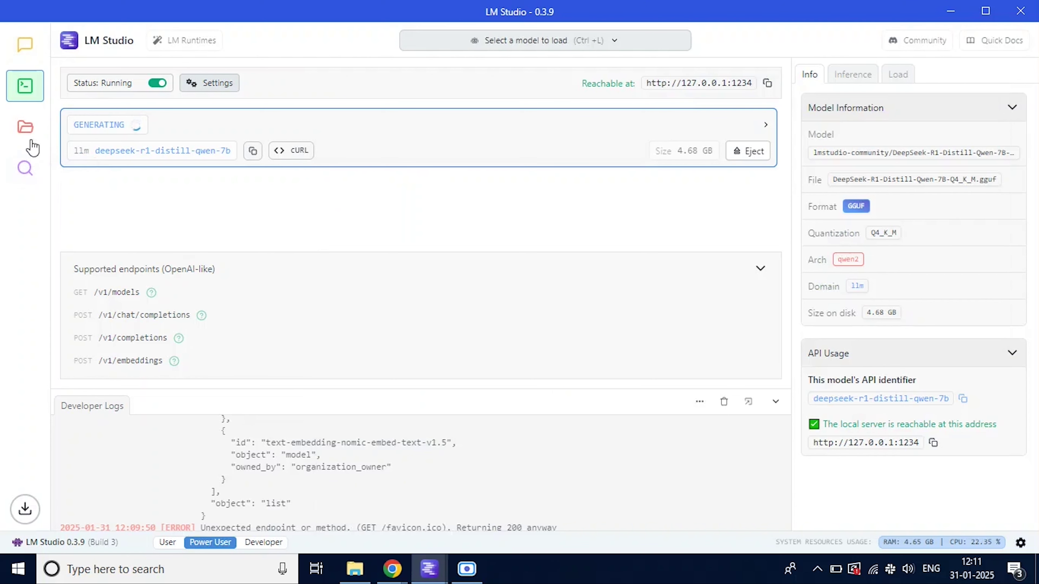
{"action": "left_click", "coordinate": [25, 127]}
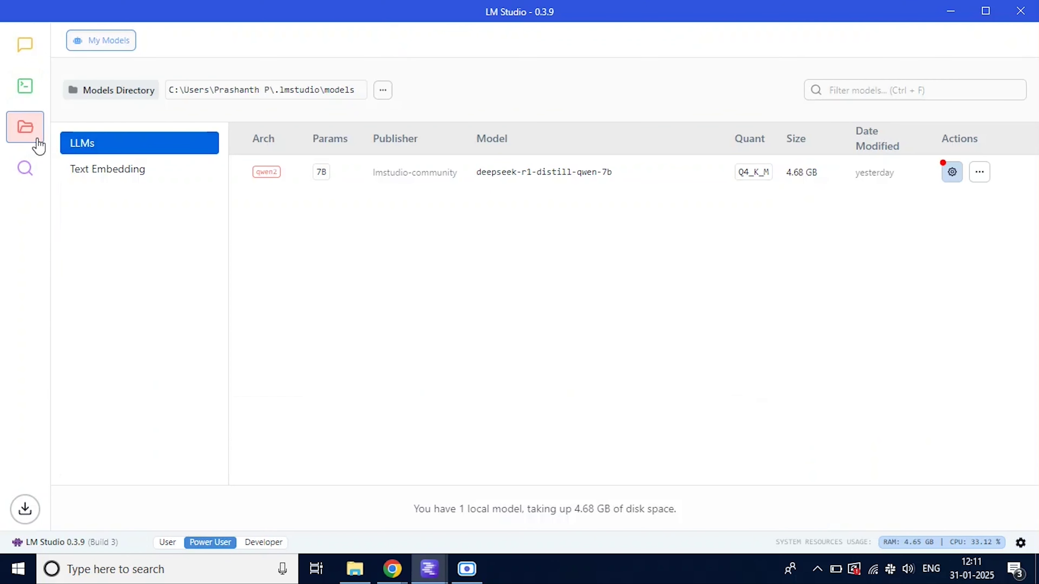